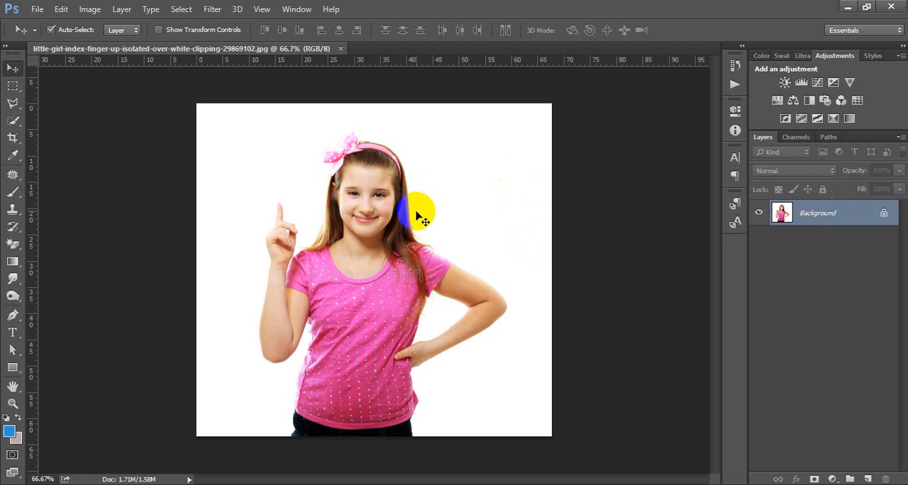
- Duplicate the Background layer and select the copy
{"action": "key", "text": "ctrl+j"}
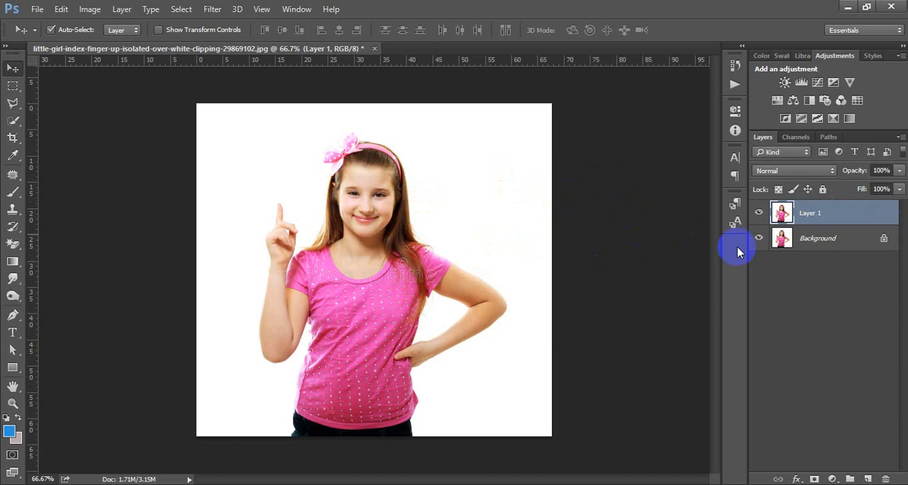
{"action": "left_click", "coordinate": [821, 213]}
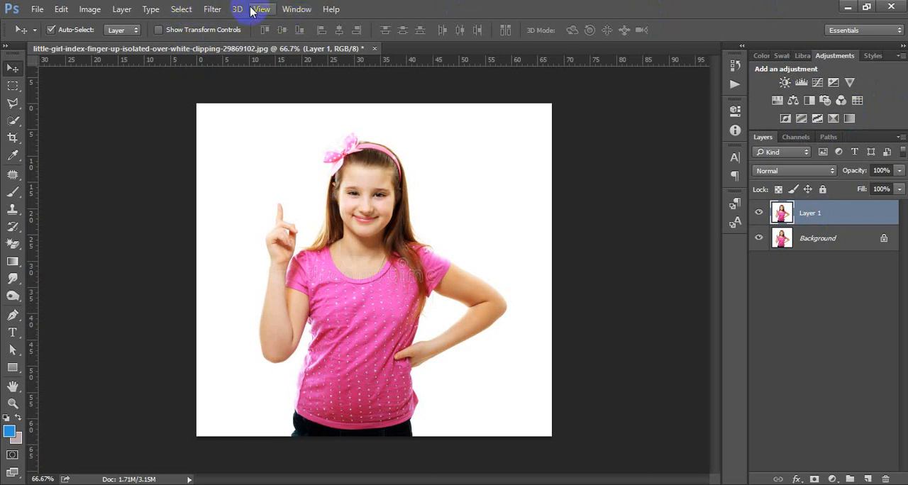
{"action": "left_click", "coordinate": [300, 8]}
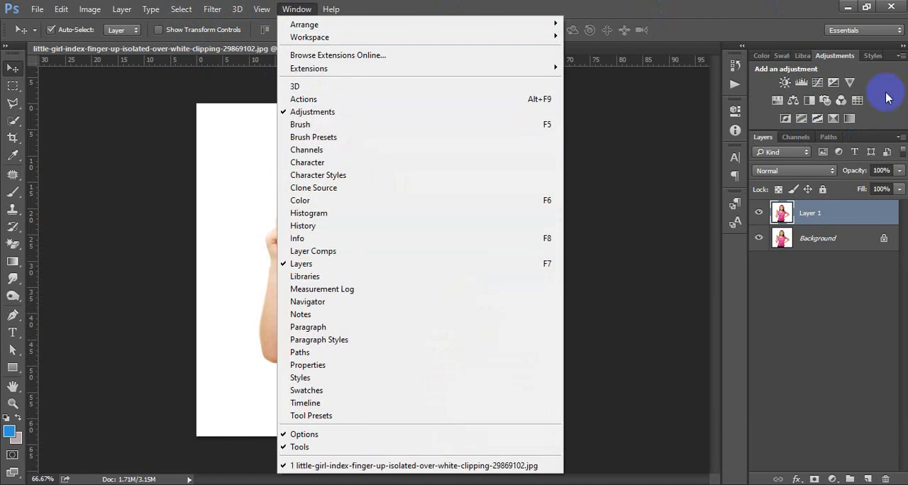
{"action": "left_click", "coordinate": [837, 61]}
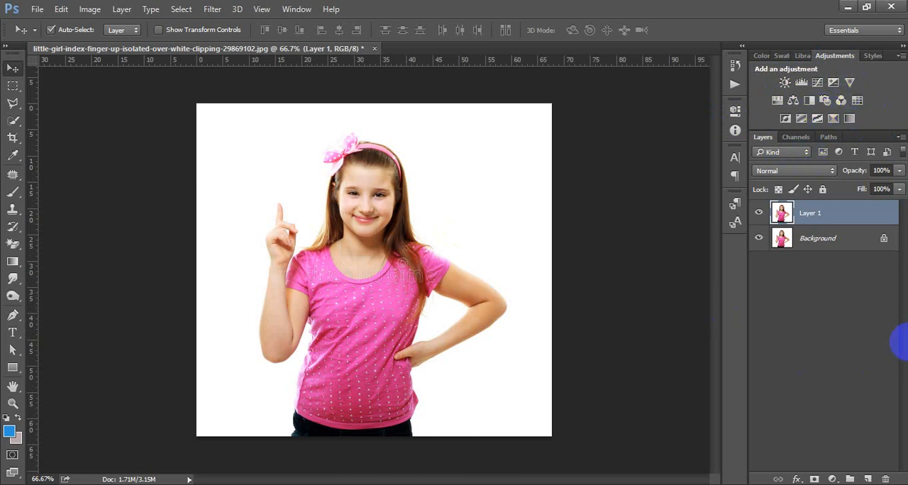
{"action": "left_click", "coordinate": [832, 479]}
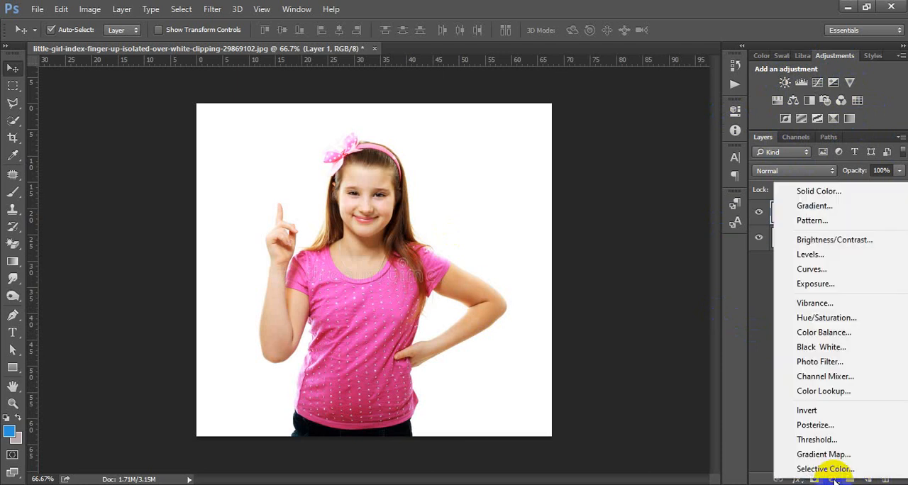
{"action": "left_click", "coordinate": [835, 480]}
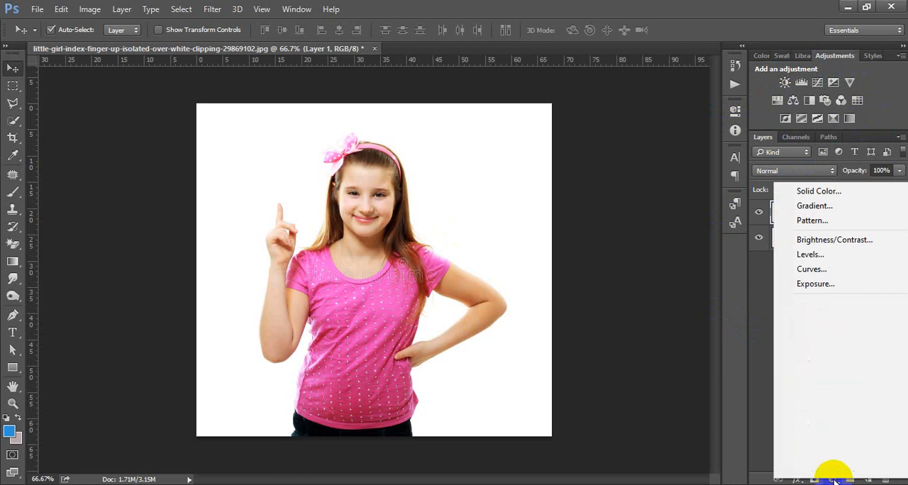
{"action": "left_click", "coordinate": [834, 480]}
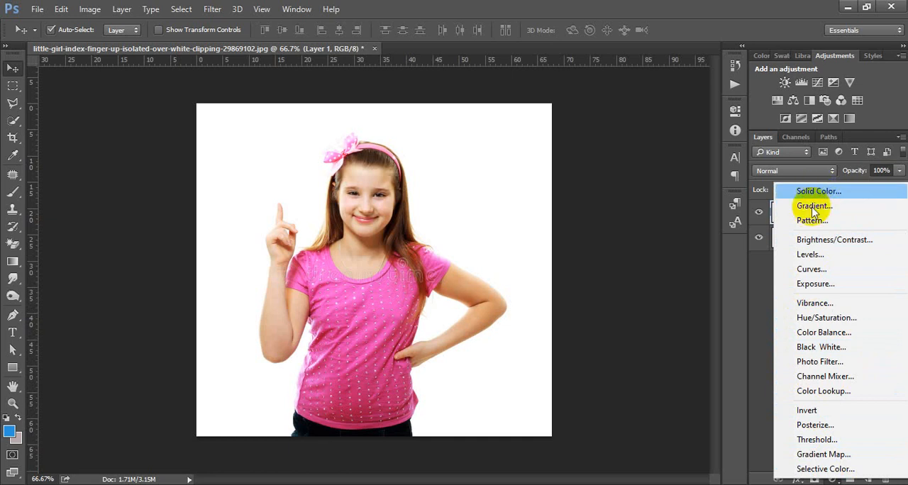
{"action": "left_click", "coordinate": [696, 483]}
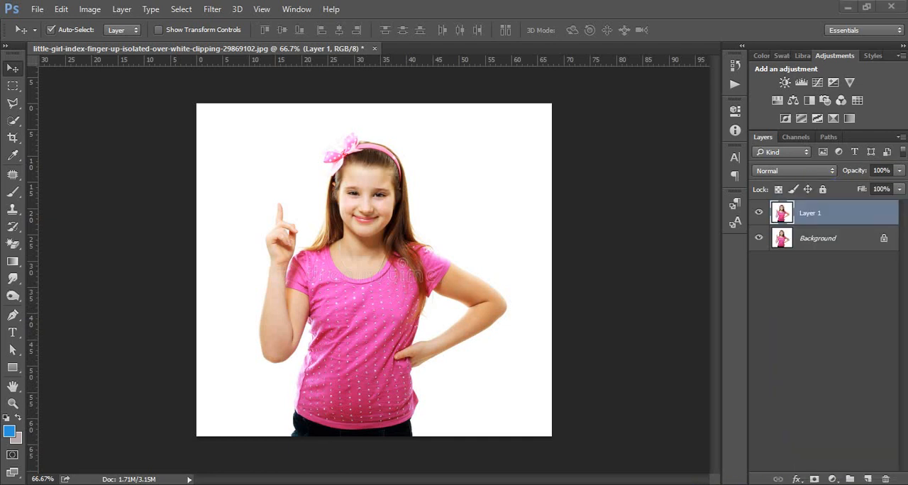
{"action": "left_click", "coordinate": [413, 273]}
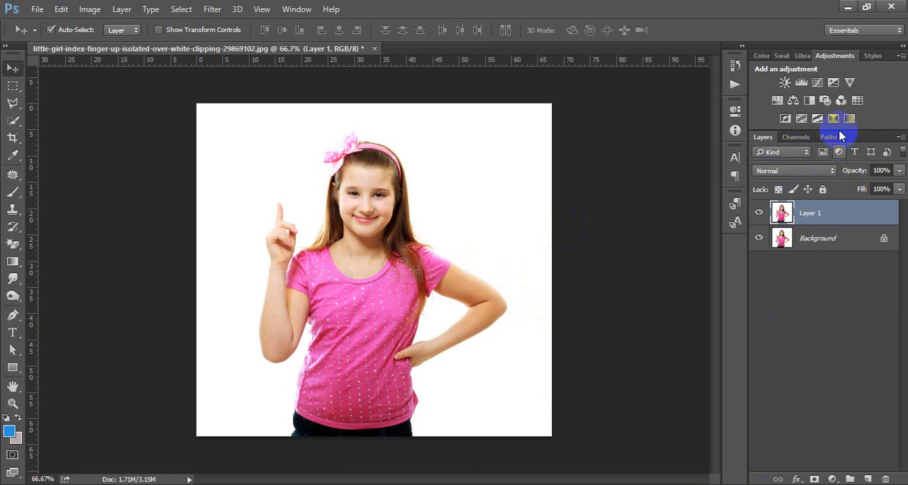
- Add two Brightness/Contrast adjustment layers above Layer 1 and delete the lower one
{"action": "left_click", "coordinate": [785, 83]}
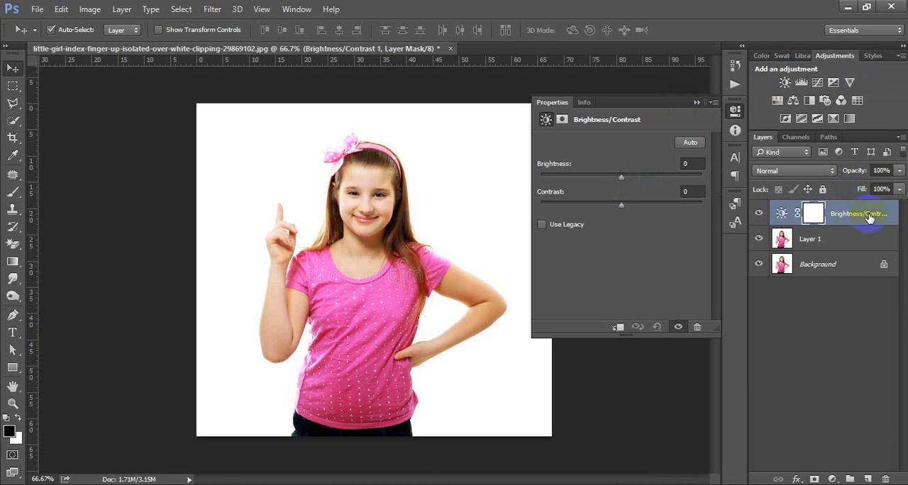
{"action": "left_click", "coordinate": [737, 112]}
{"action": "left_click", "coordinate": [785, 82]}
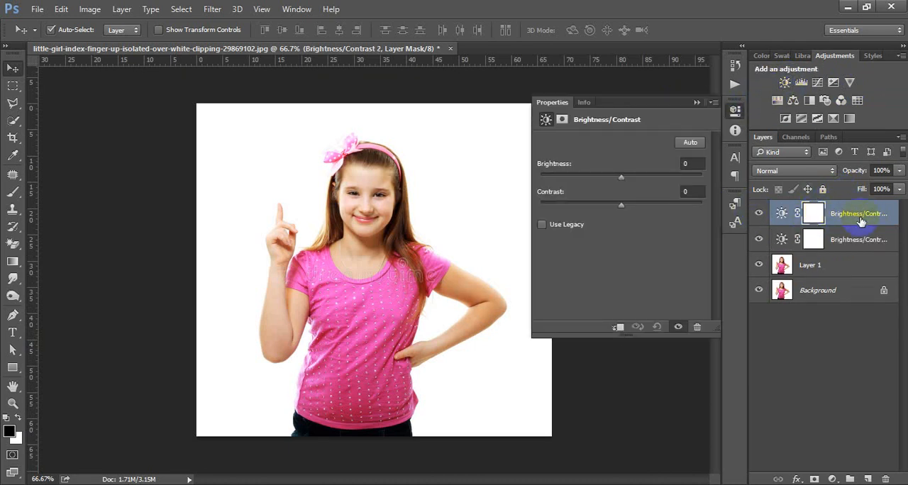
{"action": "left_click", "coordinate": [858, 241]}
{"action": "key", "text": "Delete"}
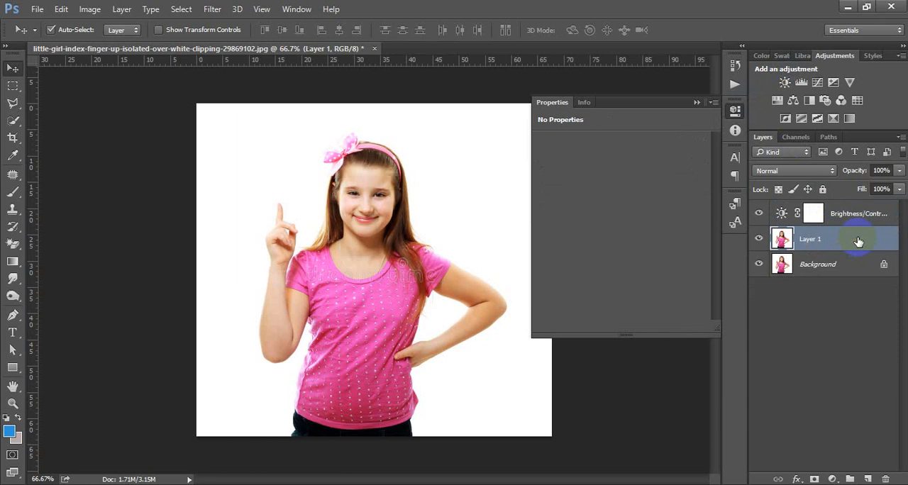
{"action": "left_click", "coordinate": [852, 217]}
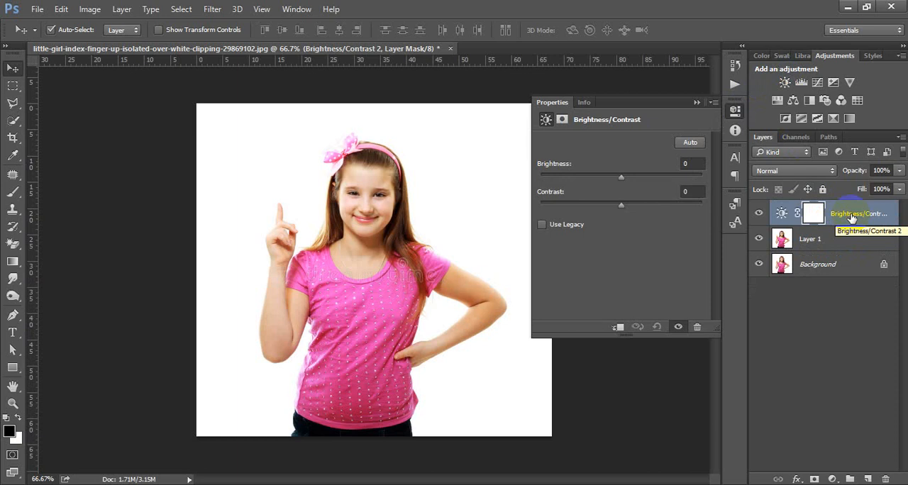
{"action": "left_click", "coordinate": [820, 243]}
{"action": "left_click", "coordinate": [830, 216]}
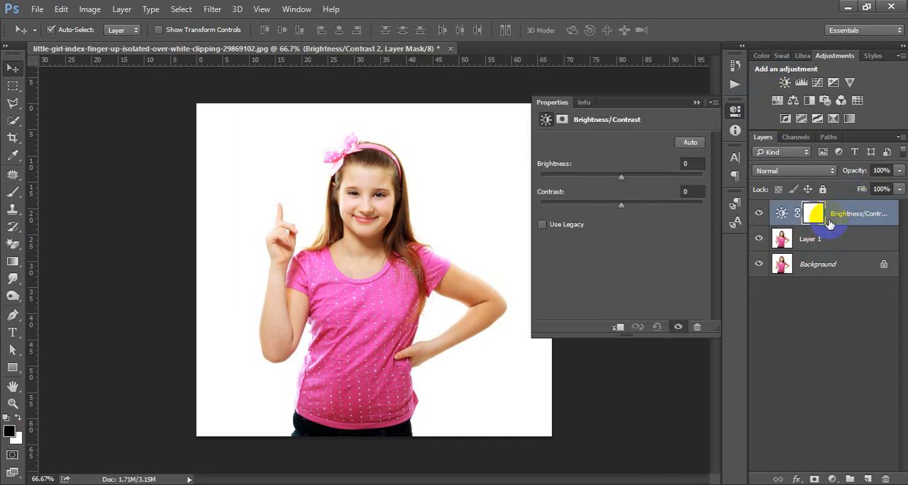
{"action": "left_click", "coordinate": [829, 268]}
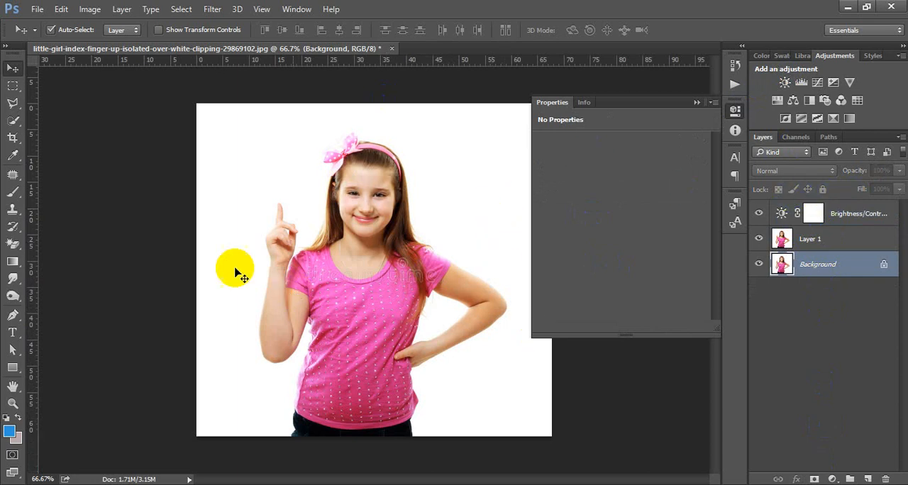
{"action": "left_click", "coordinate": [858, 213]}
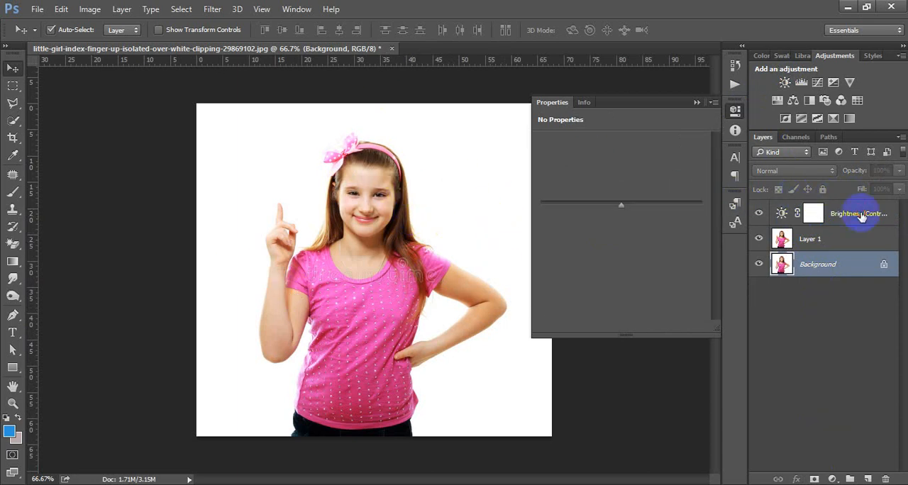
{"action": "left_click", "coordinate": [830, 241]}
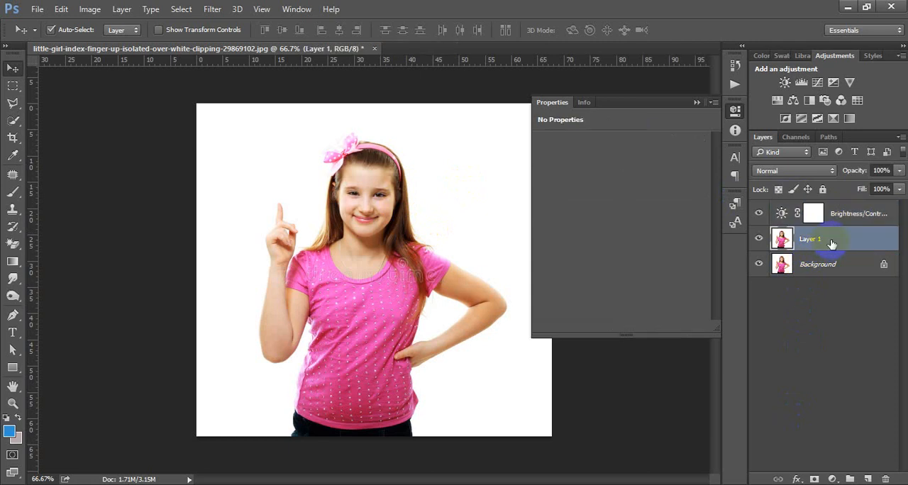
- Clip the Brightness/Contrast adjustment layer to Layer 1, toggling the clipping off and on to compare
{"action": "left_click", "coordinate": [841, 215]}
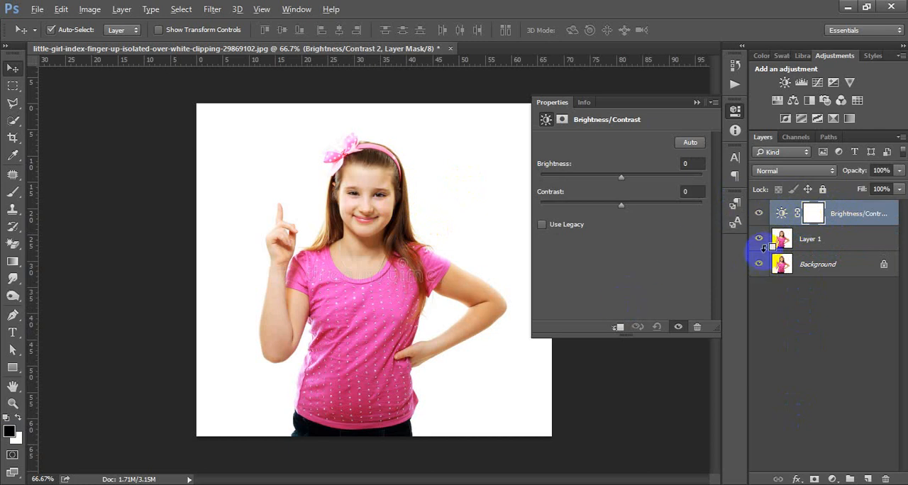
{"action": "key", "text": "alt"}
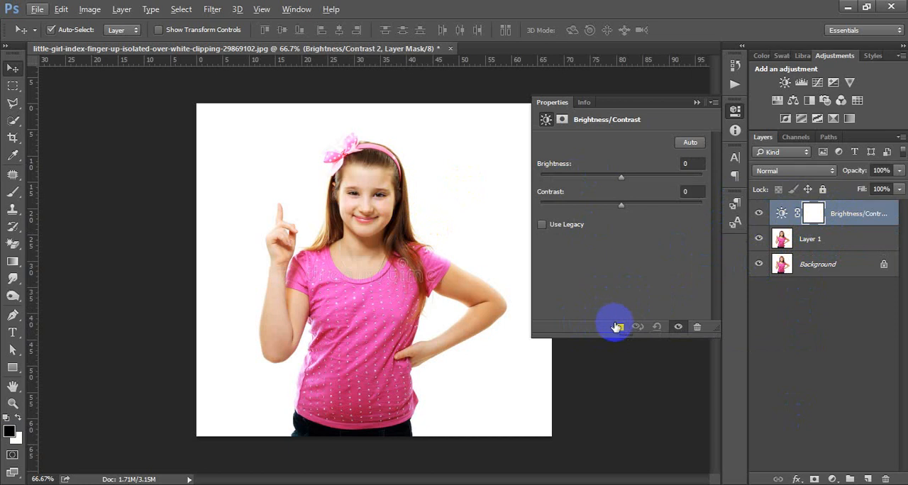
{"action": "left_click", "coordinate": [618, 328]}
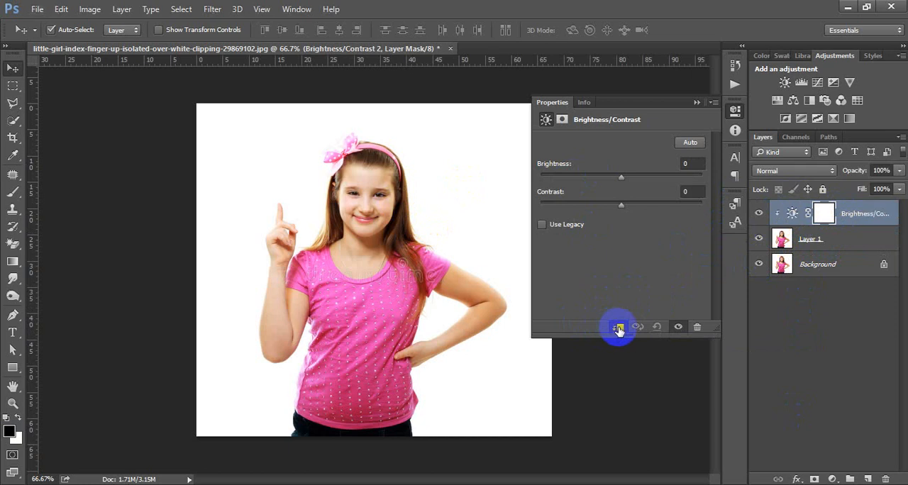
{"action": "left_click", "coordinate": [618, 327]}
{"action": "left_click", "coordinate": [617, 328]}
{"action": "left_click", "coordinate": [617, 328]}
{"action": "left_click", "coordinate": [618, 327]}
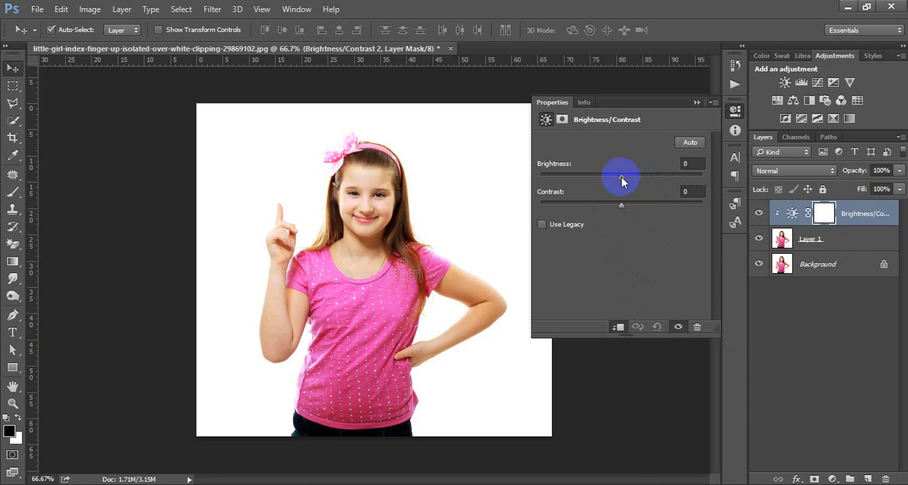
- Set the clipped adjustment layer's brightness to 25 and its contrast to -3
{"action": "mouse_move", "coordinate": [621, 180]}
{"action": "left_mouse_down"}
{"action": "mouse_move", "coordinate": [655, 178]}
{"action": "mouse_move", "coordinate": [599, 179]}
{"action": "mouse_move", "coordinate": [654, 182]}
{"action": "mouse_move", "coordinate": [618, 185]}
{"action": "left_mouse_up"}
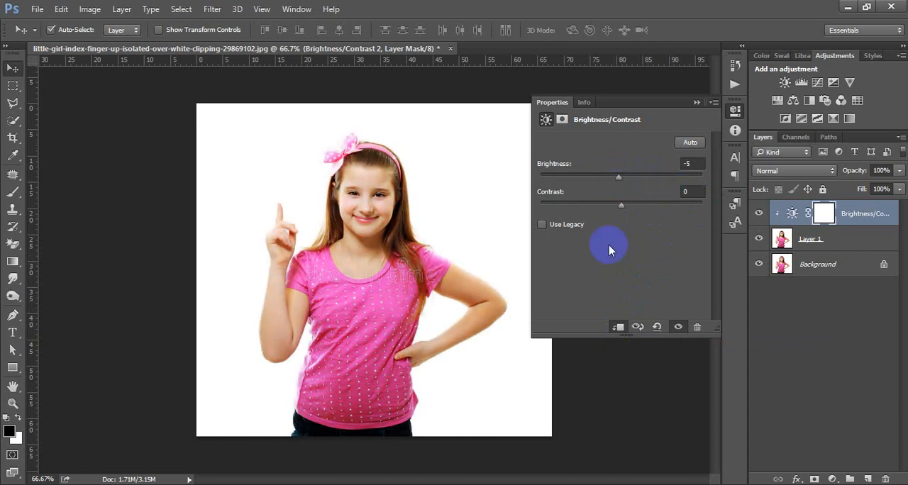
{"action": "mouse_move", "coordinate": [620, 206]}
{"action": "left_mouse_down"}
{"action": "mouse_move", "coordinate": [645, 207]}
{"action": "mouse_move", "coordinate": [607, 210]}
{"action": "mouse_move", "coordinate": [636, 208]}
{"action": "mouse_move", "coordinate": [610, 206]}
{"action": "mouse_move", "coordinate": [629, 211]}
{"action": "mouse_move", "coordinate": [620, 208]}
{"action": "mouse_move", "coordinate": [628, 209]}
{"action": "mouse_move", "coordinate": [634, 181]}
{"action": "mouse_move", "coordinate": [602, 204]}
{"action": "mouse_move", "coordinate": [634, 202]}
{"action": "mouse_move", "coordinate": [596, 205]}
{"action": "mouse_move", "coordinate": [622, 201]}
{"action": "mouse_move", "coordinate": [608, 200]}
{"action": "mouse_move", "coordinate": [616, 206]}
{"action": "left_mouse_up"}
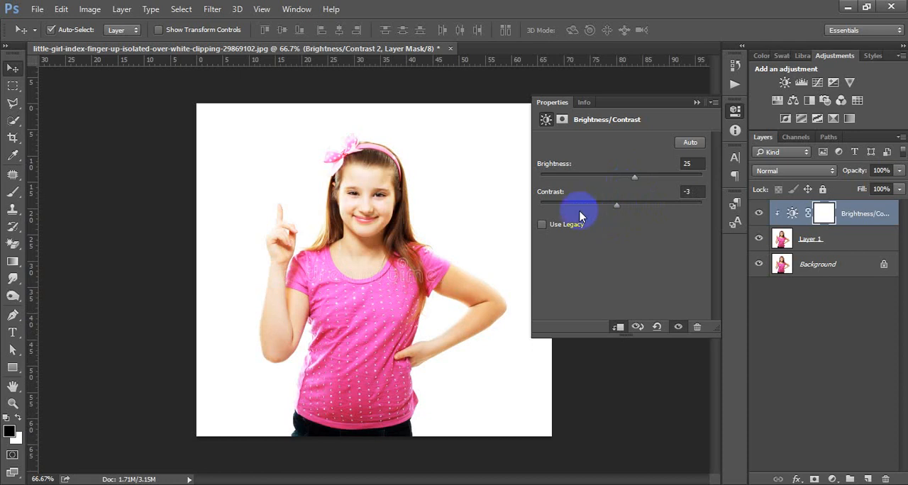
- Switch to the Google Meet call, admit the waiting participant, and return to Photoshop
{"action": "left_click", "coordinate": [382, 479]}
{"action": "left_click", "coordinate": [382, 477]}
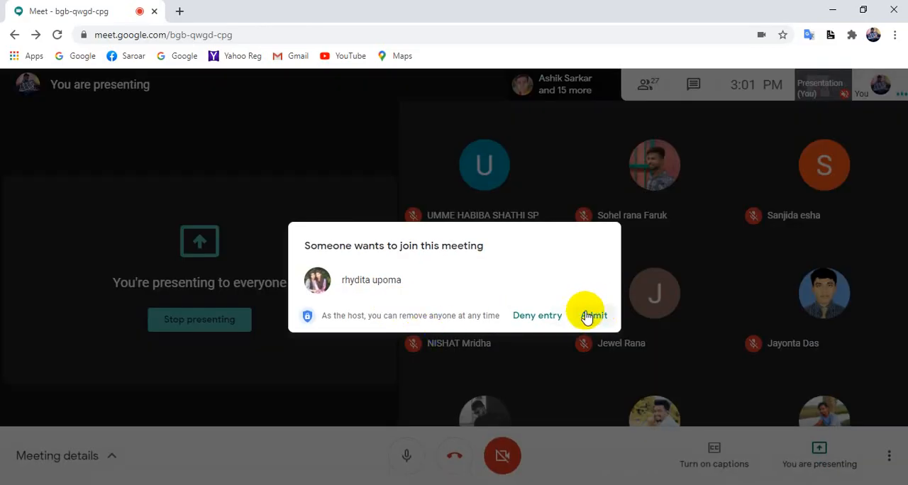
{"action": "left_click", "coordinate": [581, 317]}
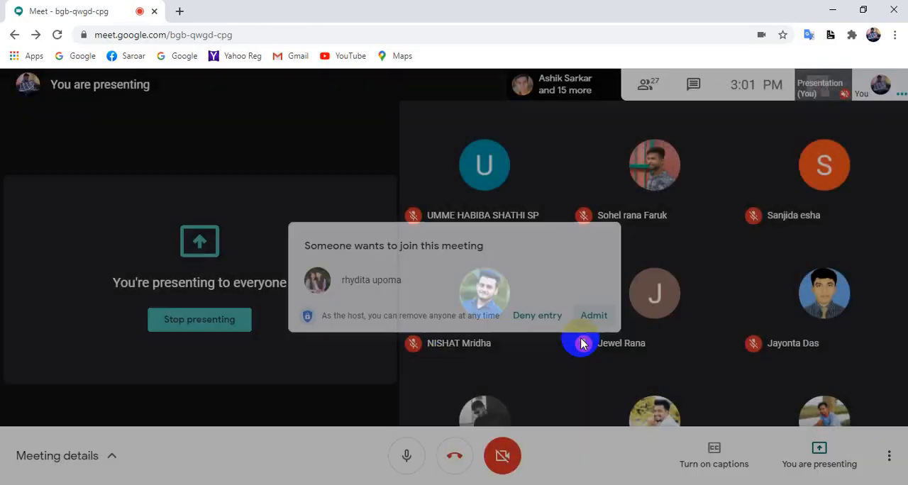
{"action": "left_click", "coordinate": [246, 484]}
{"action": "left_click", "coordinate": [352, 318]}
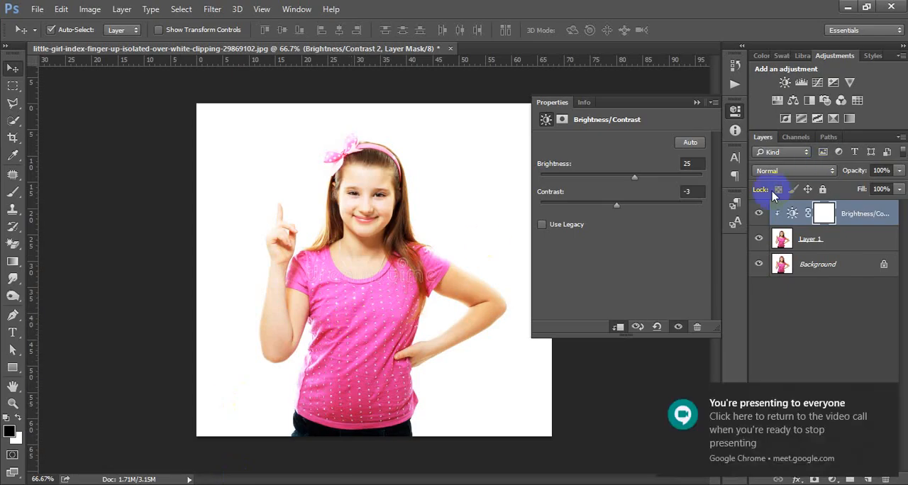
- Compare the photo with and without the Brightness/Contrast layer by toggling its visibility, leaving the layer hidden
{"action": "left_click", "coordinate": [735, 109]}
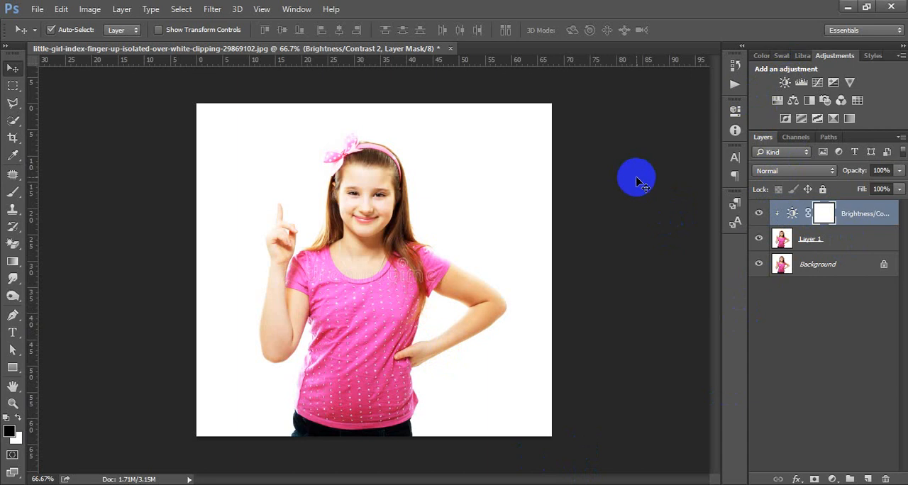
{"action": "left_click", "coordinate": [414, 241]}
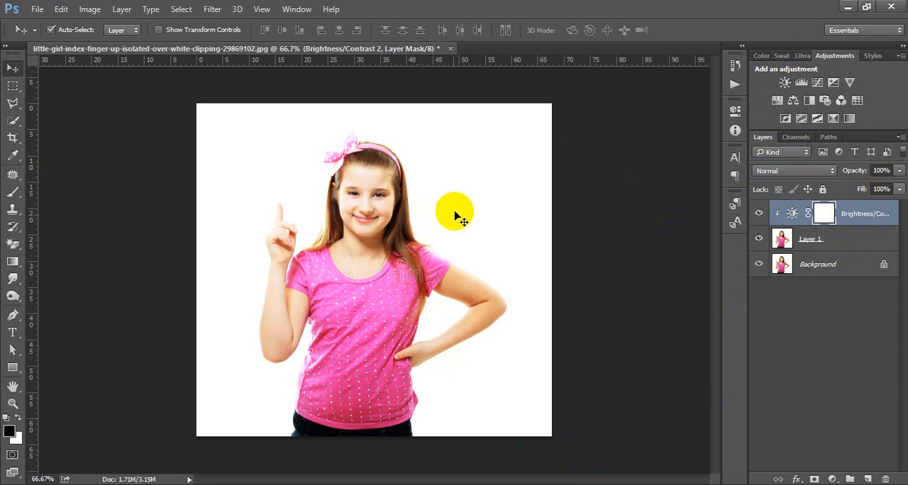
{"action": "left_click", "coordinate": [760, 213]}
{"action": "left_click", "coordinate": [759, 214]}
{"action": "left_click", "coordinate": [760, 213]}
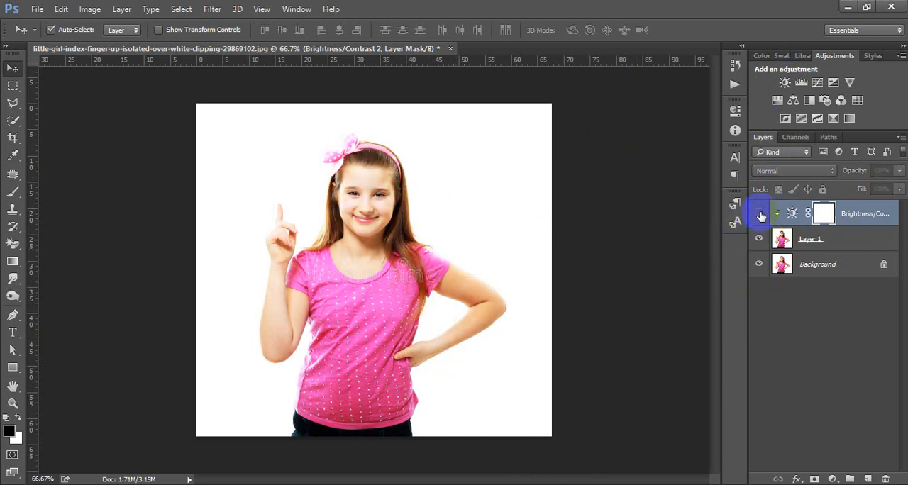
{"action": "left_click", "coordinate": [759, 214]}
{"action": "left_click", "coordinate": [760, 213]}
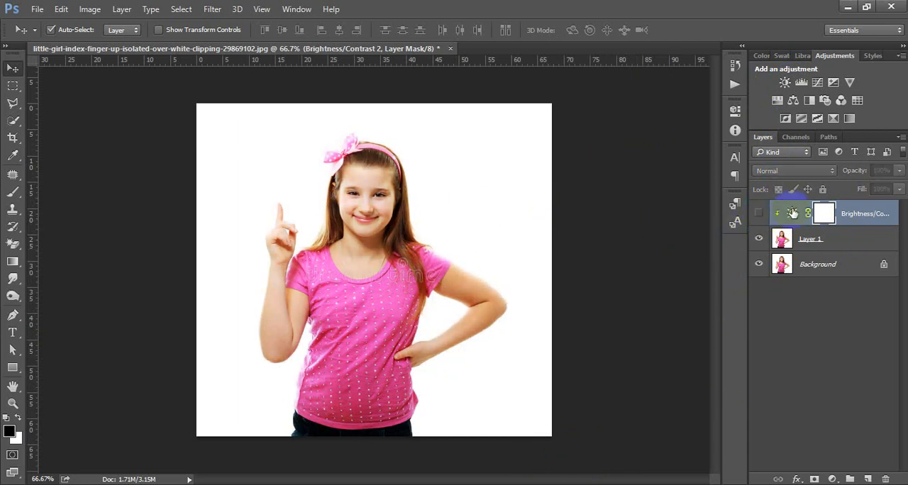
- Add a Levels adjustment layer at the top of the stack, try a white input level of 184, and restore it to 255
{"action": "left_click", "coordinate": [802, 82]}
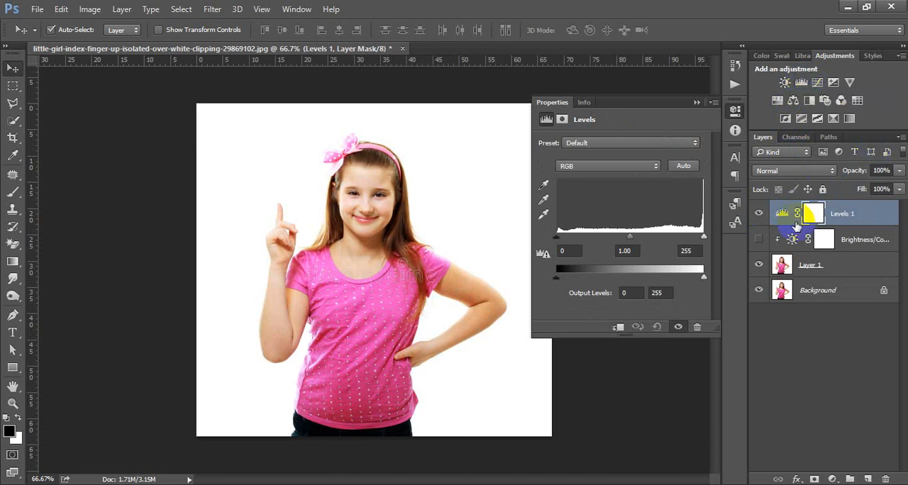
{"action": "left_click_drag", "start_coordinate": [704, 237], "coordinate": [663, 237]}
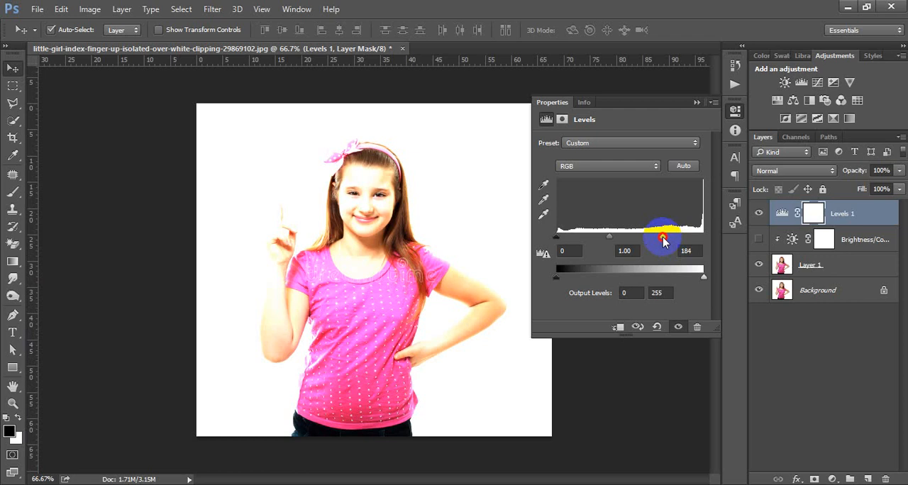
{"action": "left_click_drag", "start_coordinate": [663, 241], "coordinate": [725, 249]}
{"action": "left_click", "coordinate": [631, 243]}
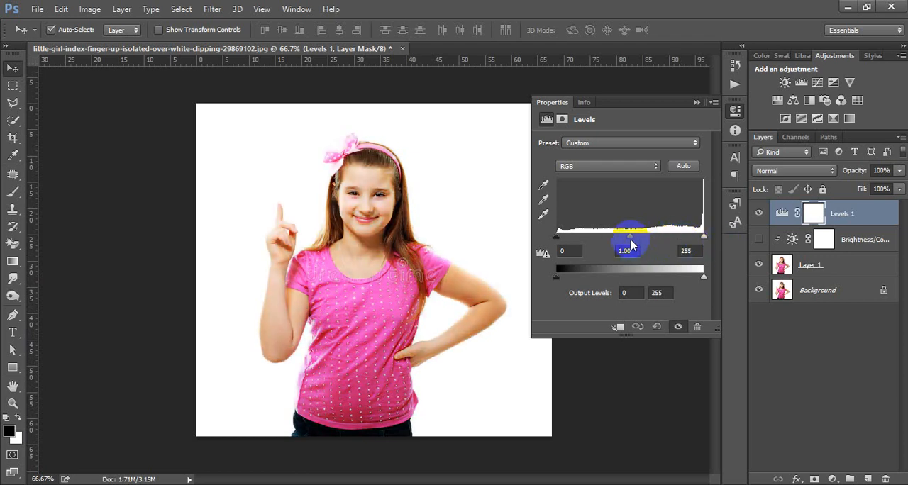
- Set the Levels layer's midtone input to 0.89 and its white input level to 235
{"action": "mouse_move", "coordinate": [631, 243]}
{"action": "left_mouse_down"}
{"action": "mouse_move", "coordinate": [669, 239]}
{"action": "mouse_move", "coordinate": [636, 242]}
{"action": "left_mouse_up"}
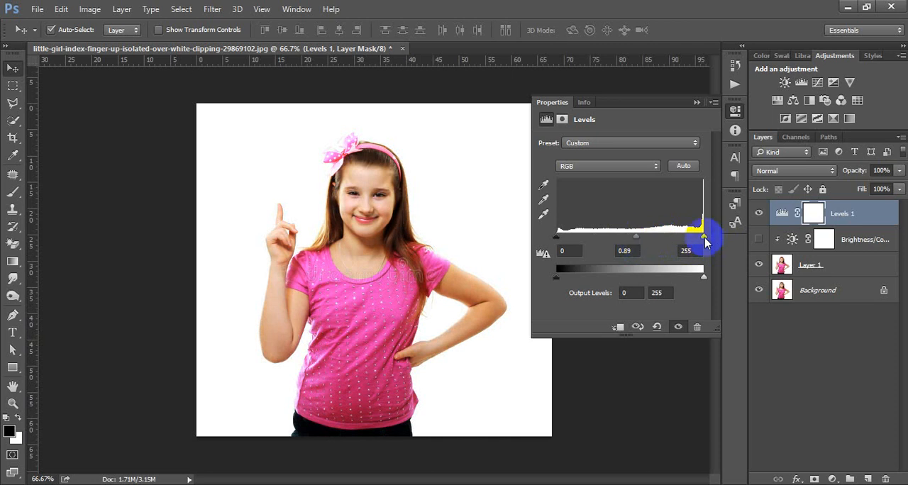
{"action": "left_click_drag", "start_coordinate": [705, 236], "coordinate": [690, 238]}
{"action": "left_click", "coordinate": [704, 277]}
{"action": "mouse_move", "coordinate": [705, 278]}
{"action": "left_mouse_down"}
{"action": "mouse_move", "coordinate": [679, 281]}
{"action": "mouse_move", "coordinate": [708, 279]}
{"action": "left_mouse_up"}
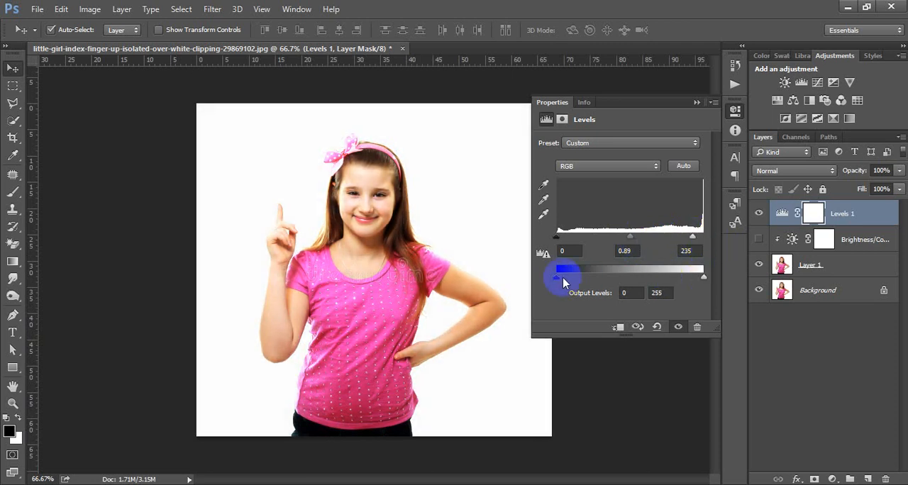
{"action": "left_click_drag", "start_coordinate": [557, 278], "coordinate": [537, 278]}
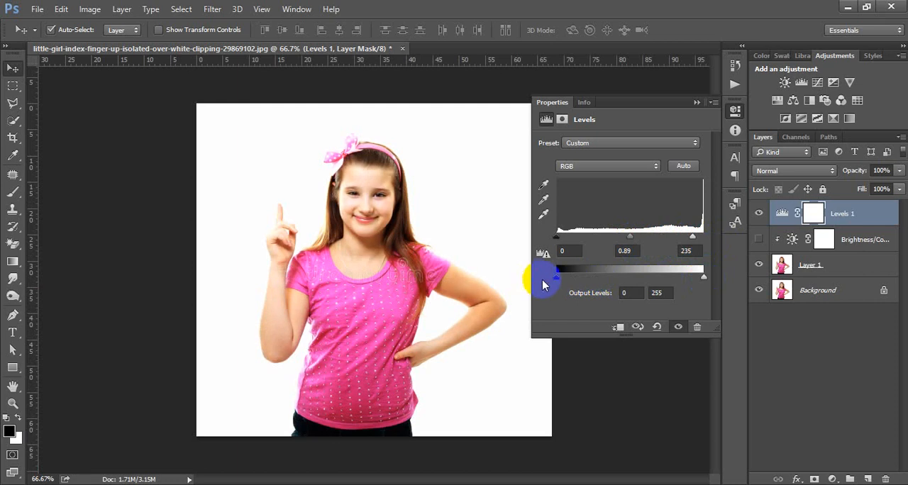
- Hide the Levels layer and add a Curves adjustment layer above it
{"action": "left_click", "coordinate": [736, 111]}
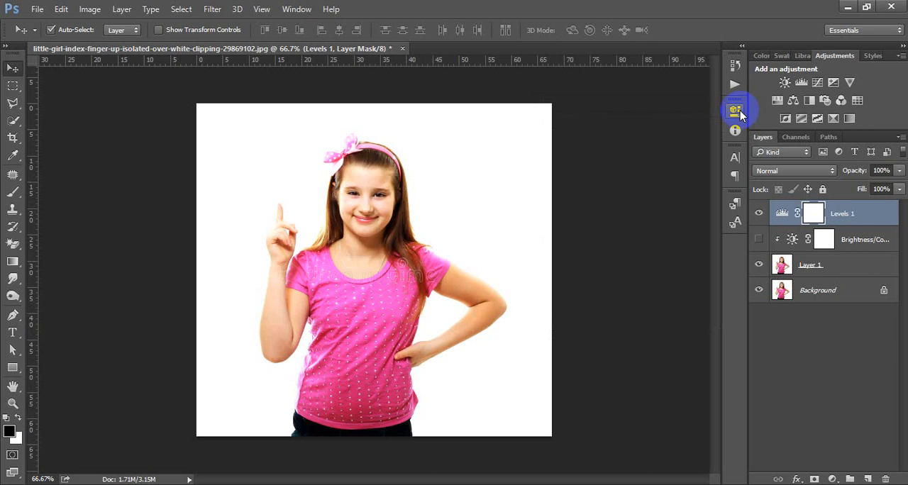
{"action": "left_click", "coordinate": [759, 214]}
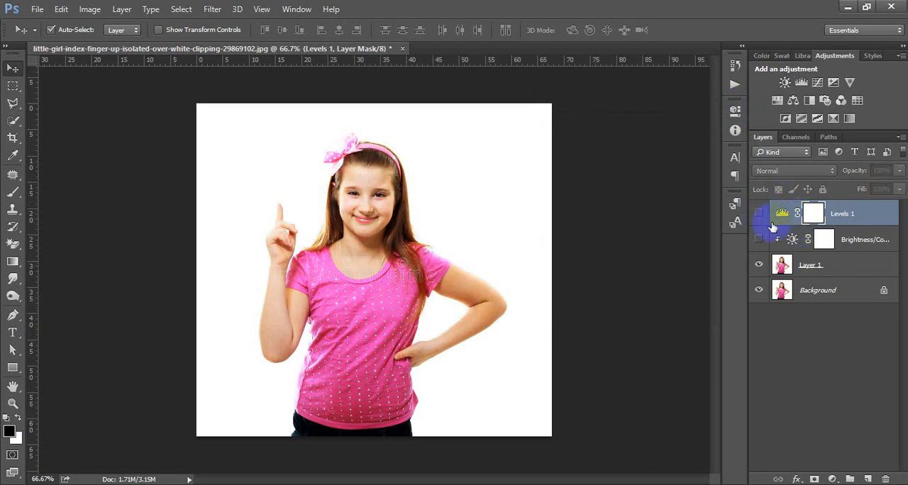
{"action": "left_click", "coordinate": [817, 82]}
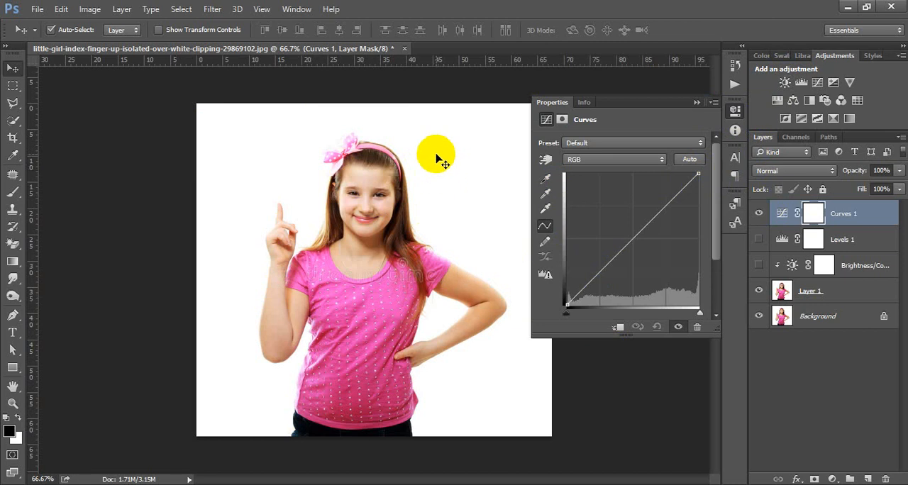
{"action": "left_click", "coordinate": [545, 179]}
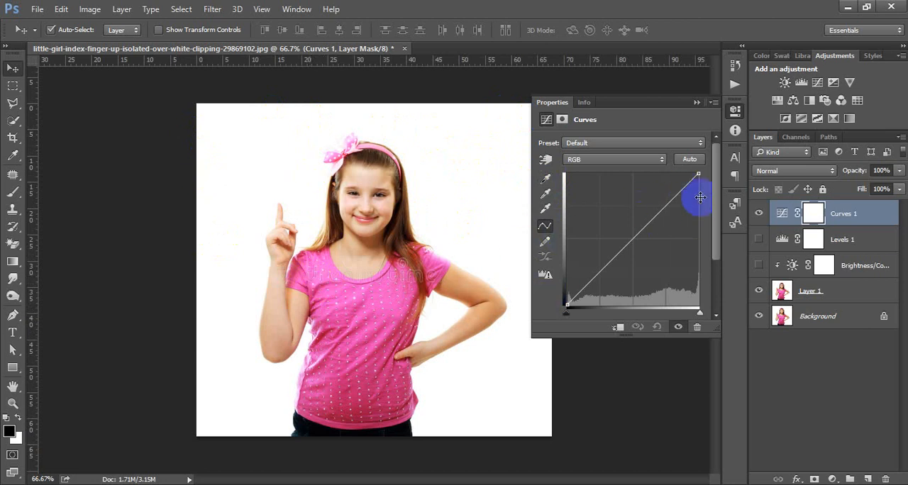
- Shape the RGB curve with a shadow point, a raised highlight point, and a midtone point pulled slightly below the diagonal
{"action": "mouse_move", "coordinate": [689, 185]}
{"action": "left_mouse_down"}
{"action": "mouse_move", "coordinate": [673, 184]}
{"action": "mouse_move", "coordinate": [678, 174]}
{"action": "left_mouse_up"}
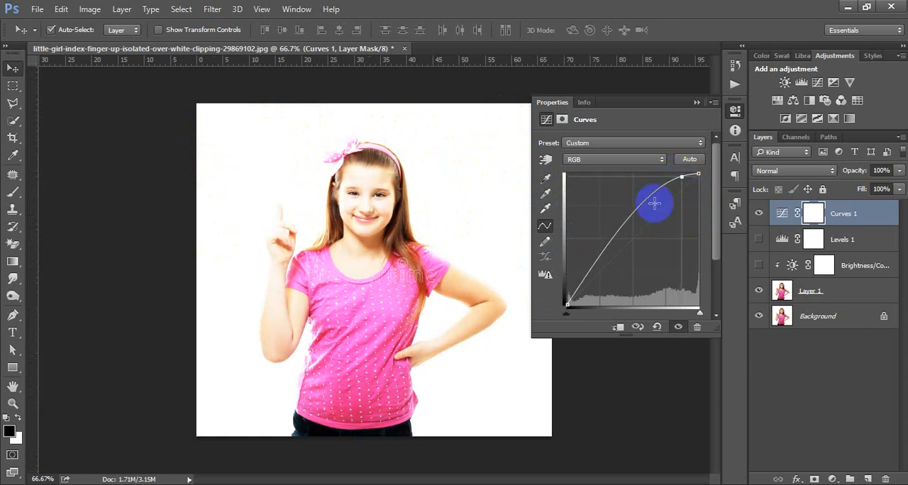
{"action": "left_click", "coordinate": [580, 290]}
{"action": "mouse_move", "coordinate": [580, 289]}
{"action": "left_mouse_down"}
{"action": "mouse_move", "coordinate": [592, 307]}
{"action": "mouse_move", "coordinate": [576, 302]}
{"action": "mouse_move", "coordinate": [579, 292]}
{"action": "left_mouse_up"}
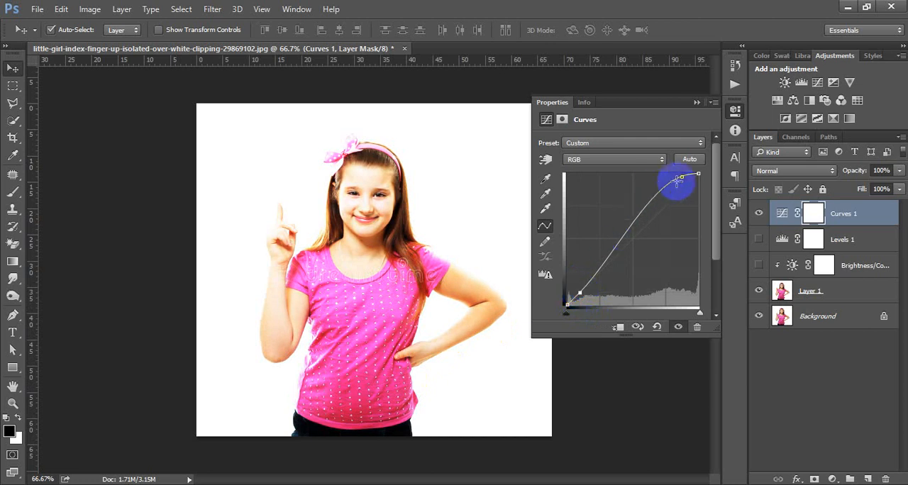
{"action": "left_click_drag", "start_coordinate": [679, 176], "coordinate": [679, 183]}
{"action": "mouse_move", "coordinate": [642, 220]}
{"action": "left_mouse_down"}
{"action": "mouse_move", "coordinate": [648, 246]}
{"action": "mouse_move", "coordinate": [630, 231]}
{"action": "left_mouse_up"}
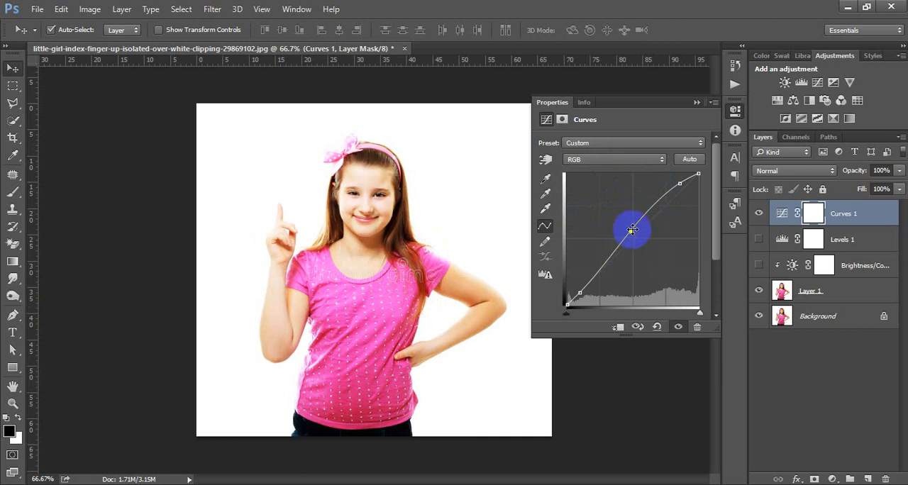
{"action": "left_click_drag", "start_coordinate": [632, 230], "coordinate": [643, 207]}
{"action": "left_click_drag", "start_coordinate": [640, 209], "coordinate": [660, 214]}
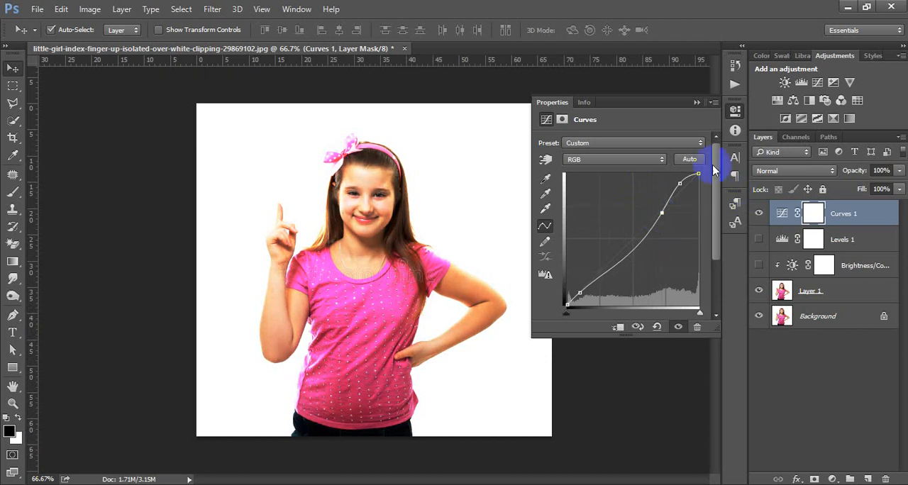
{"action": "left_click", "coordinate": [735, 112]}
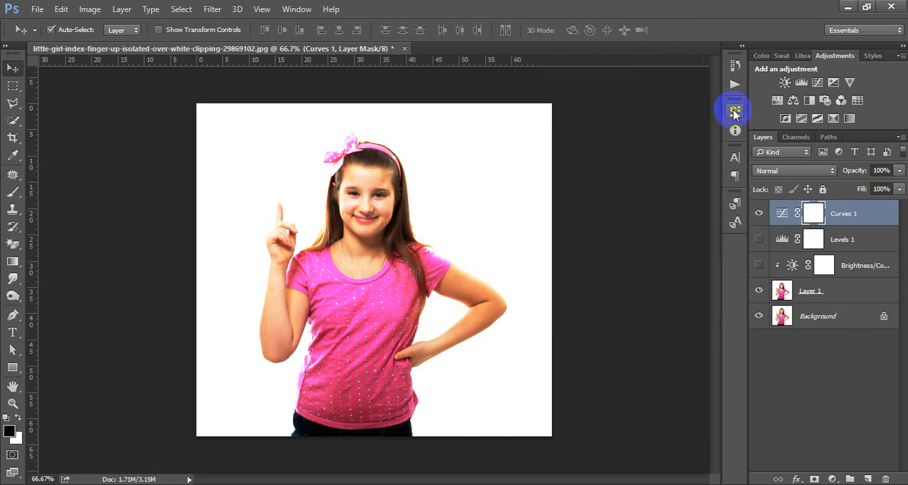
{"action": "left_click", "coordinate": [735, 112]}
{"action": "left_click", "coordinate": [734, 112]}
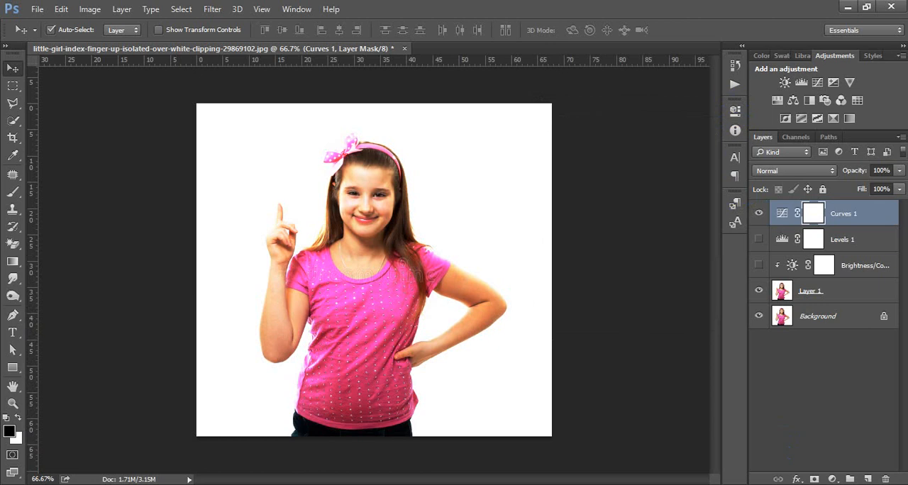
{"action": "left_click", "coordinate": [833, 480]}
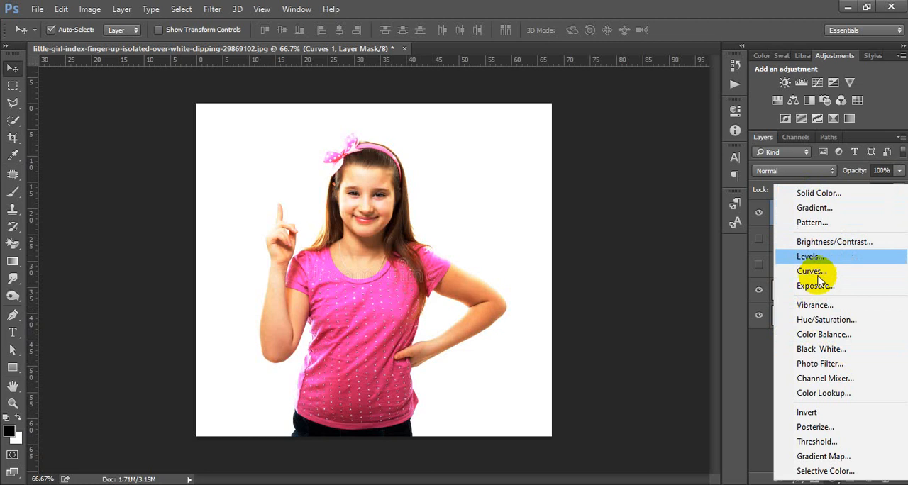
{"action": "left_click", "coordinate": [824, 470]}
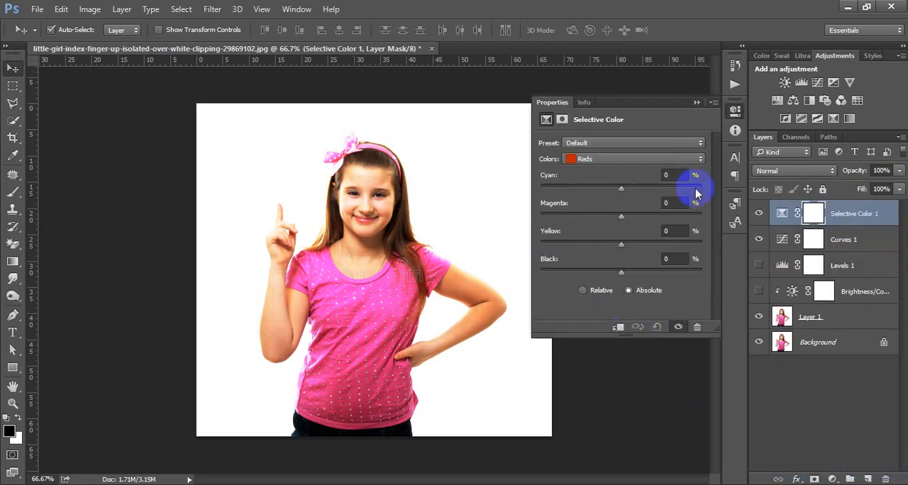
{"action": "left_click", "coordinate": [734, 112]}
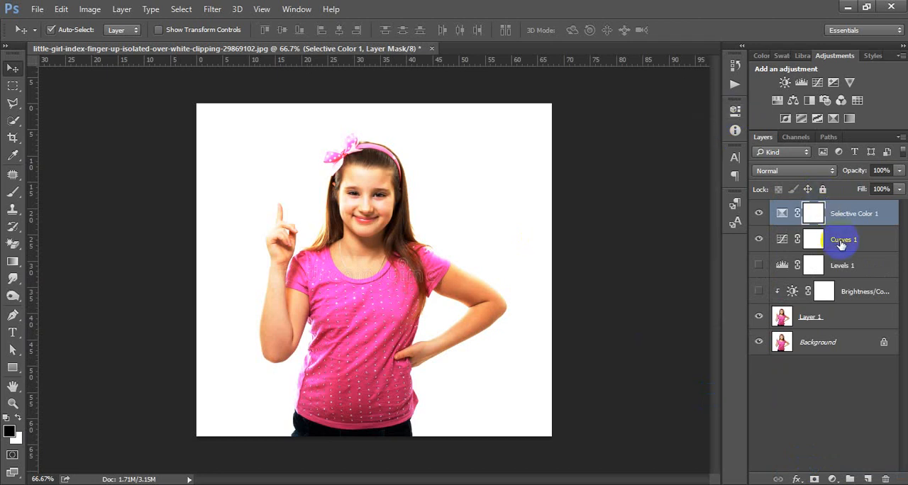
{"action": "key", "text": "Delete"}
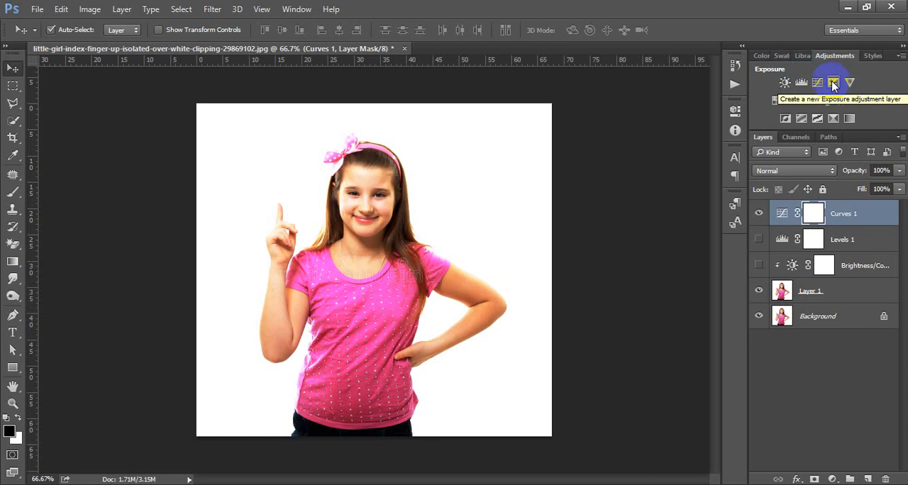
- Add an Exposure adjustment layer above Curves with Exposure +0.33, Offset -0.0537 and Gamma Correction 0.86
{"action": "left_click", "coordinate": [834, 83]}
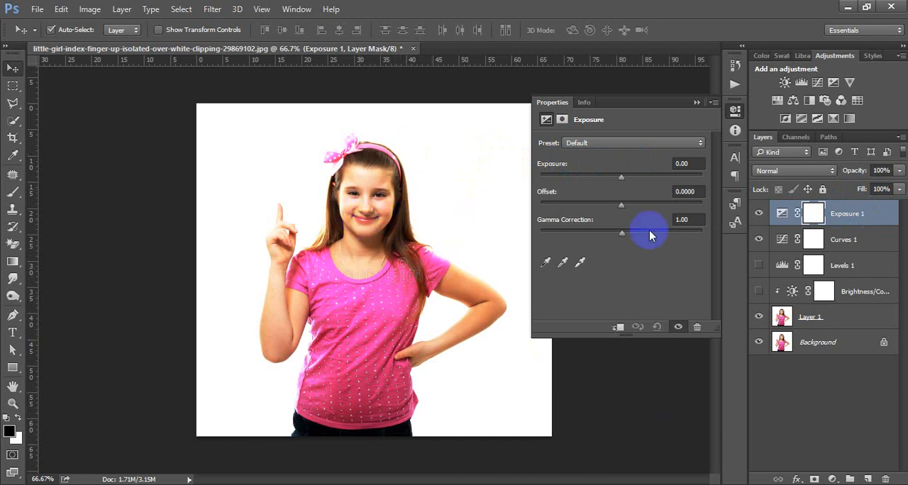
{"action": "left_click", "coordinate": [619, 143]}
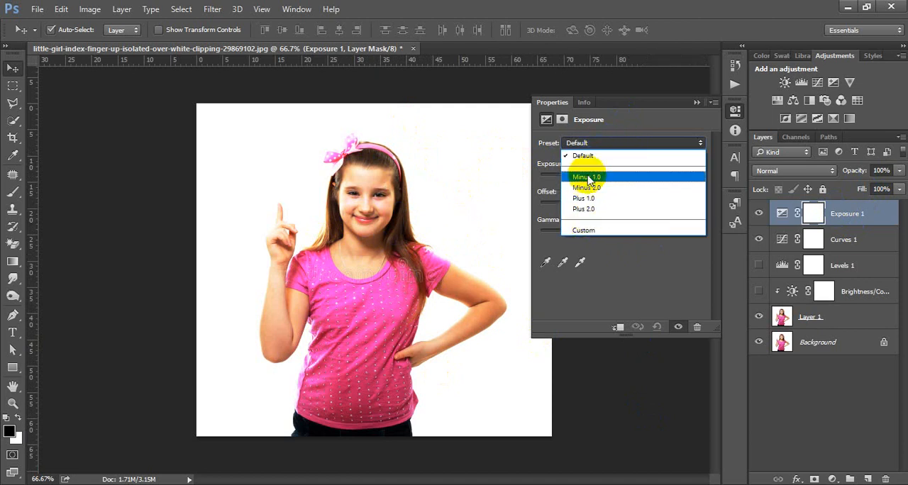
{"action": "left_click", "coordinate": [606, 144]}
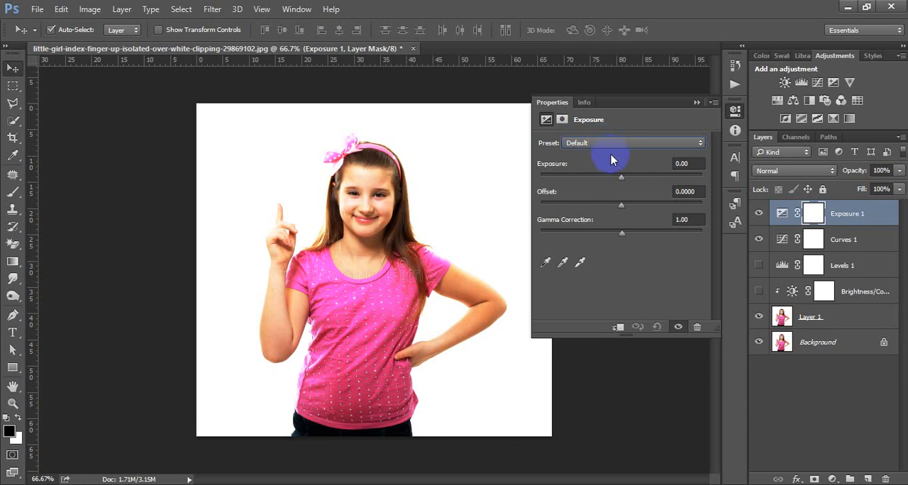
{"action": "left_click_drag", "start_coordinate": [622, 180], "coordinate": [614, 208]}
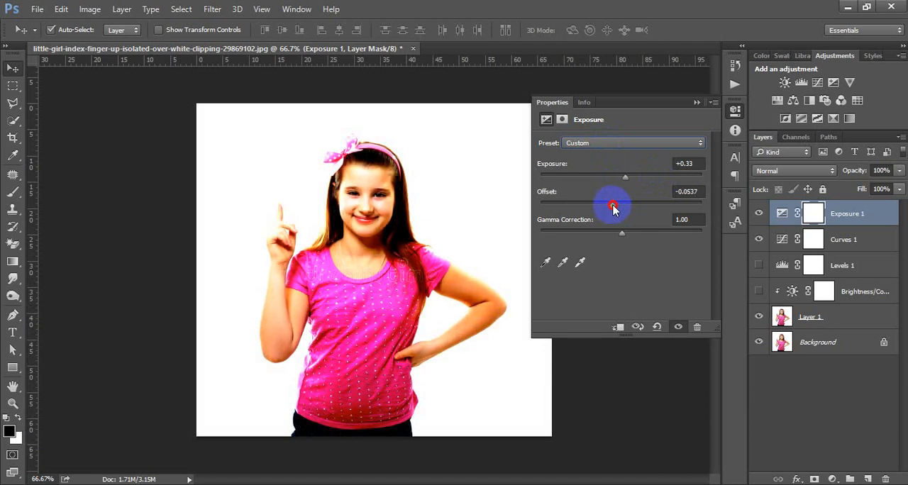
{"action": "left_click_drag", "start_coordinate": [624, 237], "coordinate": [636, 237]}
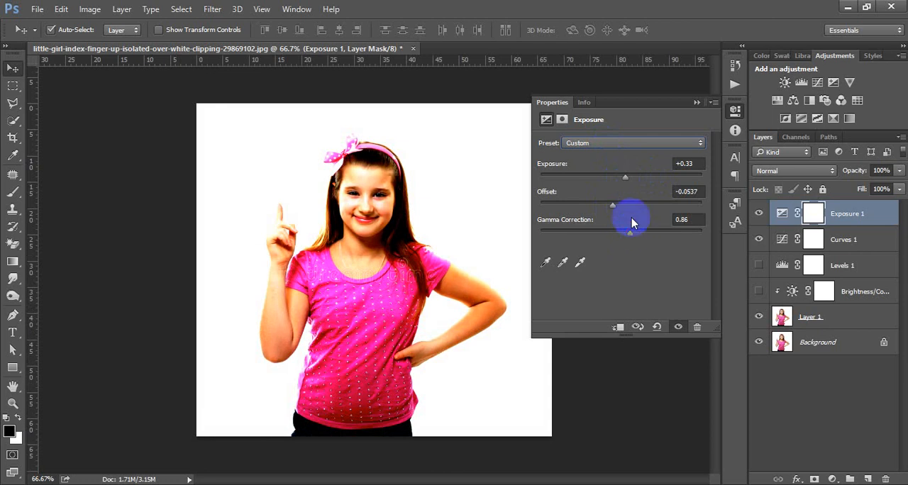
- Sample black points on the shirt and hair with the Exposure layer's black eyedropper, ending with an Offset of -0.1824
{"action": "left_click", "coordinate": [545, 262]}
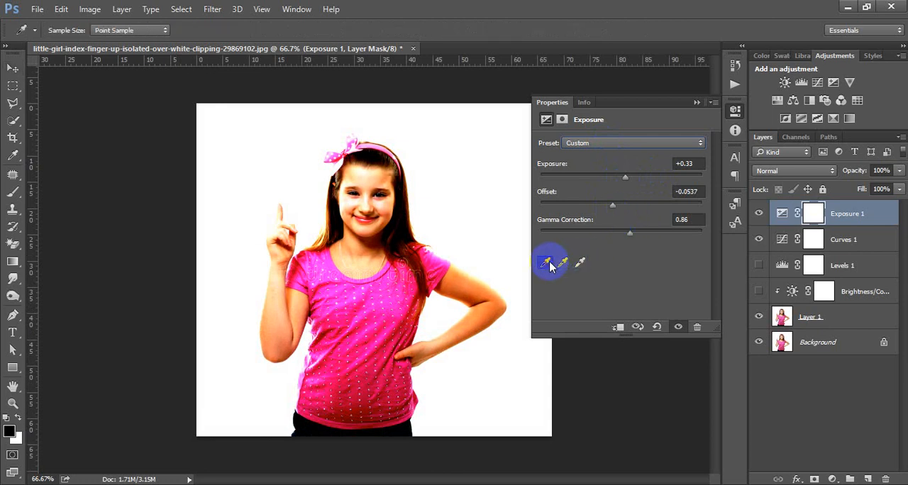
{"action": "left_click", "coordinate": [418, 298]}
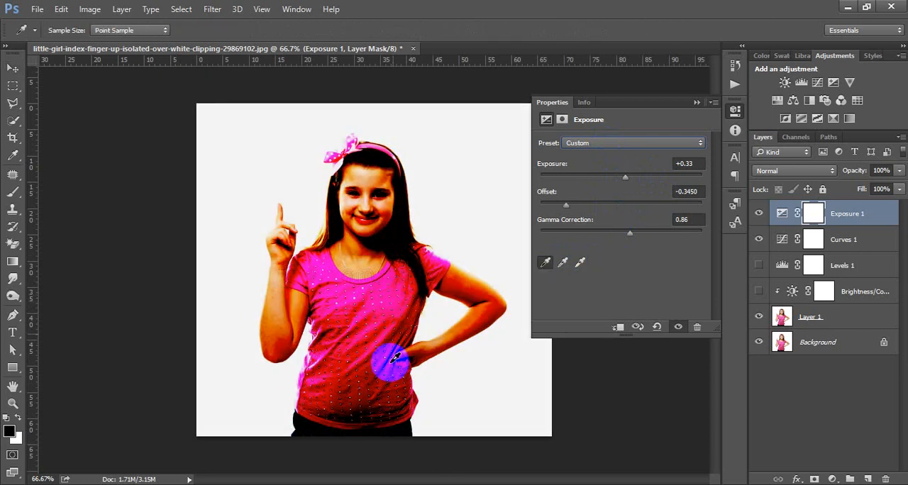
{"action": "left_click", "coordinate": [317, 280]}
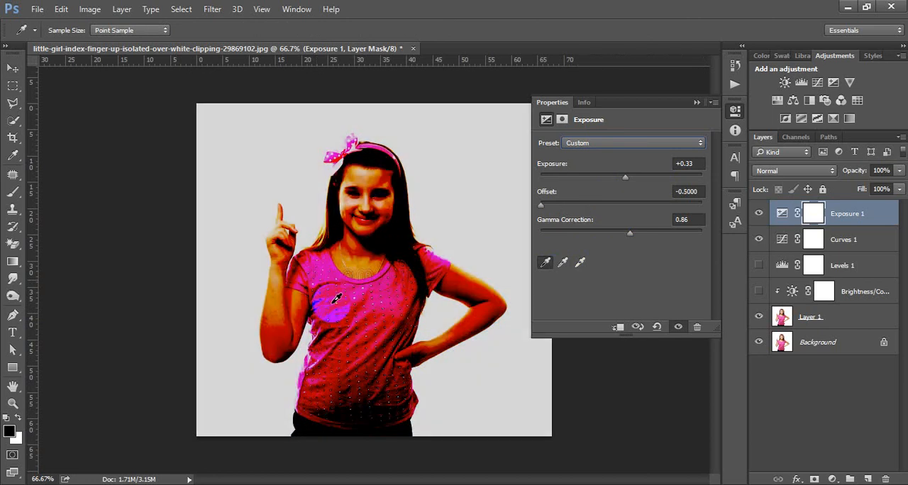
{"action": "left_click", "coordinate": [346, 340]}
{"action": "left_click", "coordinate": [414, 274]}
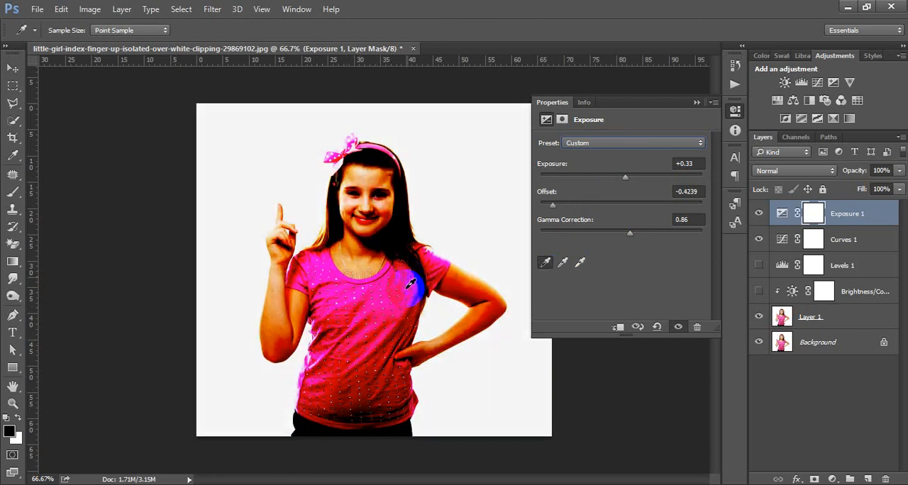
{"action": "left_click", "coordinate": [383, 353]}
{"action": "left_click", "coordinate": [383, 354]}
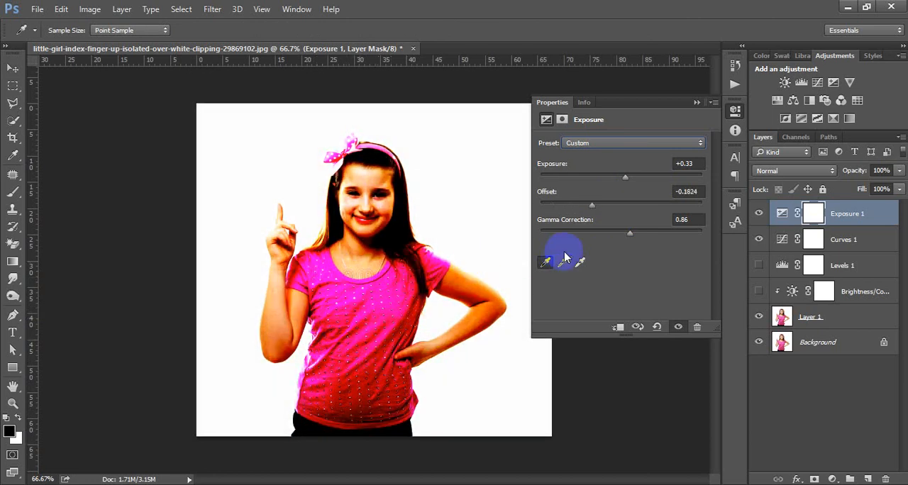
{"action": "left_click", "coordinate": [735, 110]}
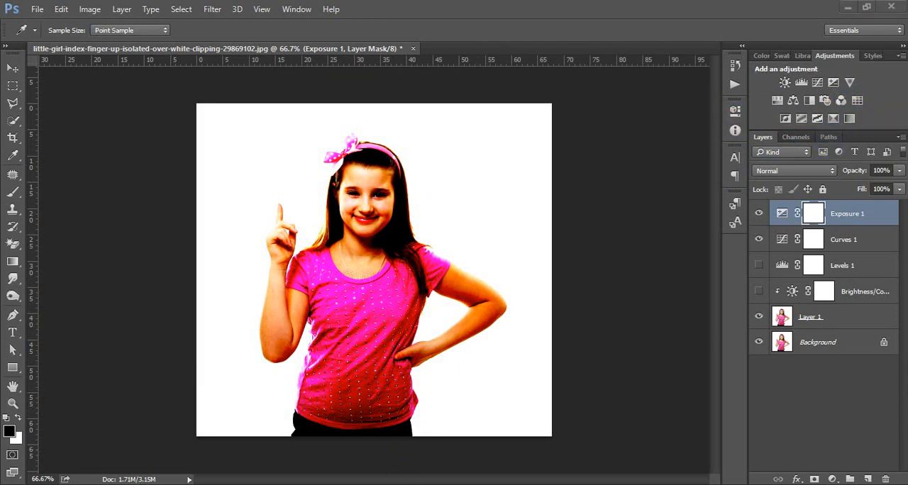
- Switch to the Google Meet call, admit the waiting participant, and check the newest chat messages
{"action": "left_click", "coordinate": [339, 434]}
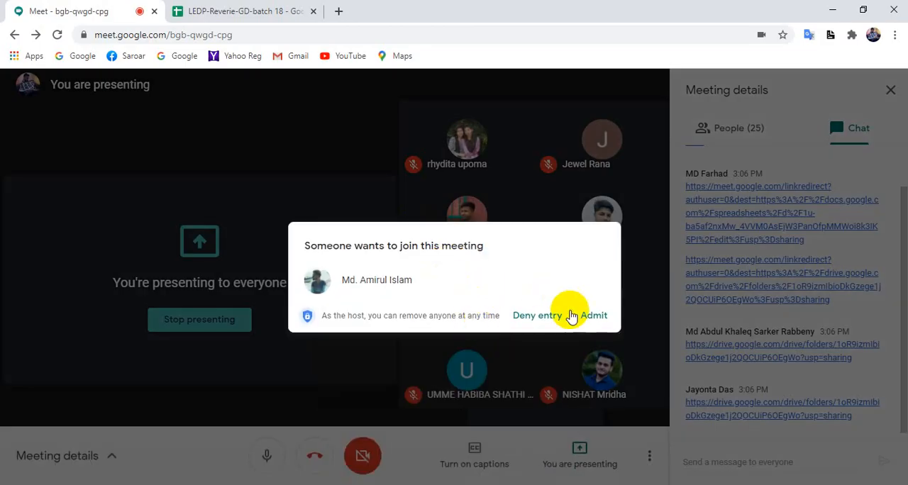
{"action": "left_click", "coordinate": [599, 316]}
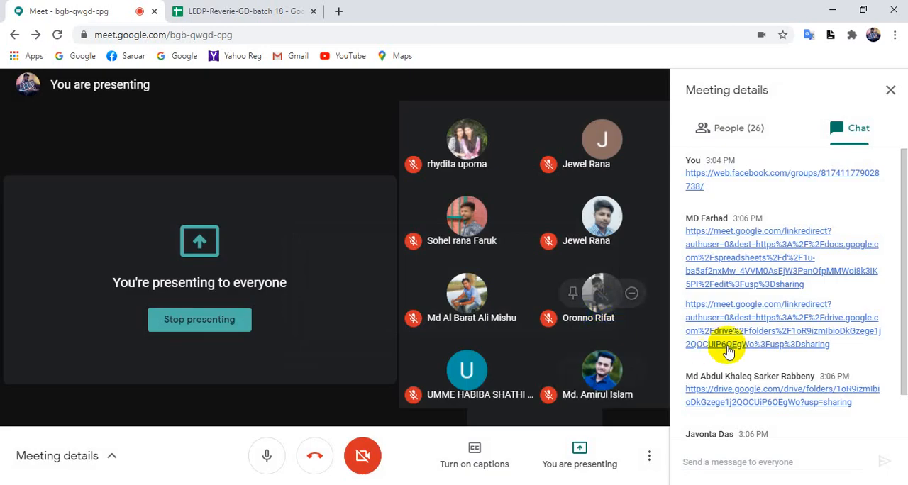
{"action": "scroll", "coordinate": [731, 355], "scroll_direction": "down", "scroll_amount": 1}
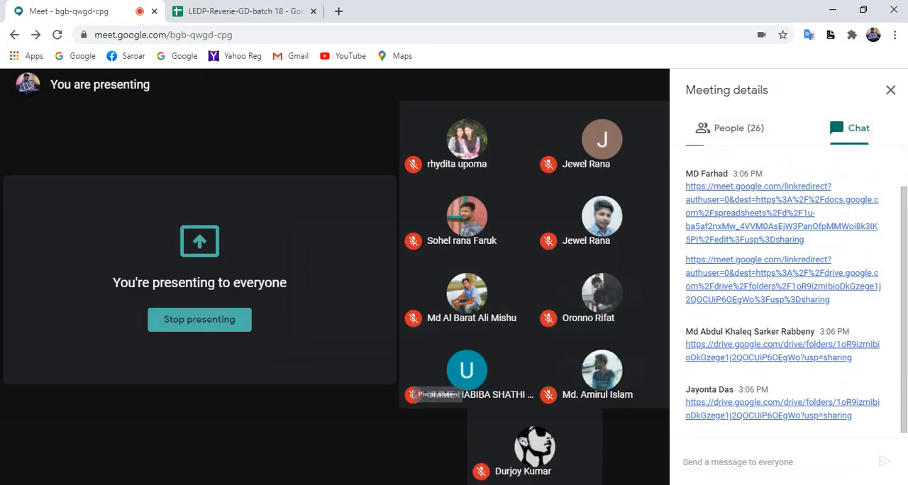
{"action": "left_click", "coordinate": [409, 484]}
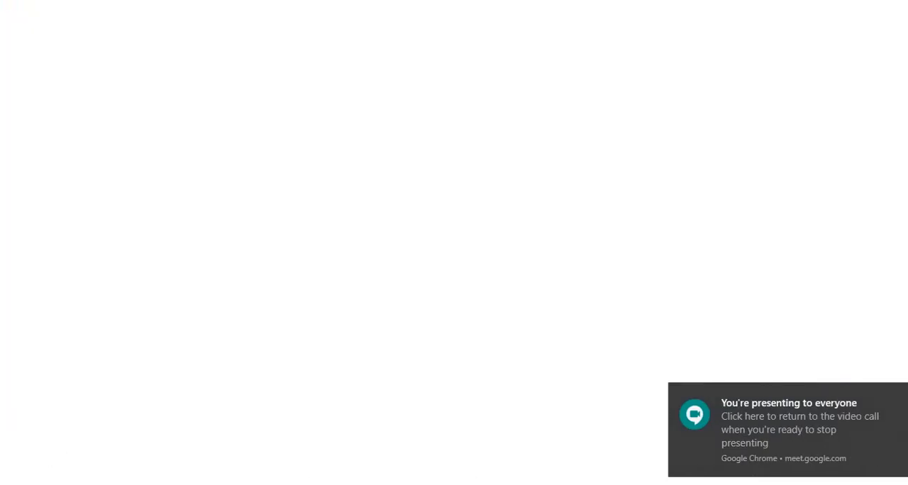
{"action": "mouse_move", "coordinate": [407, 484]}
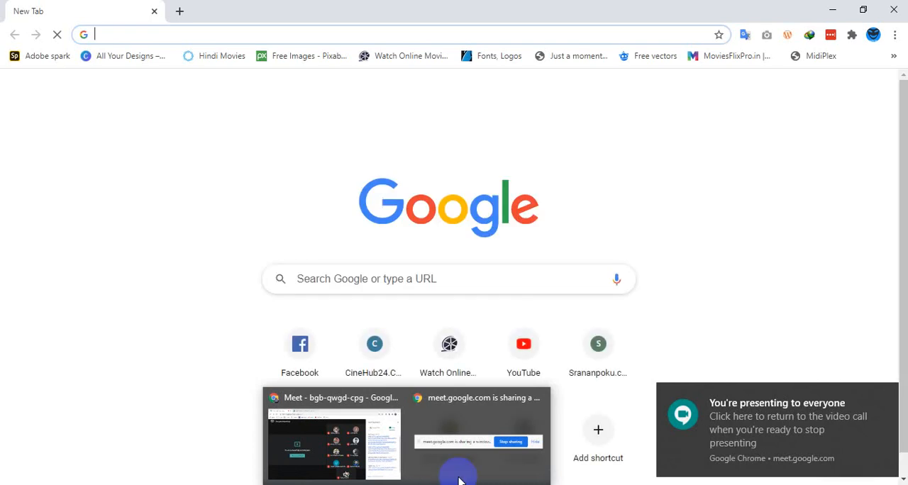
{"action": "left_click", "coordinate": [893, 10]}
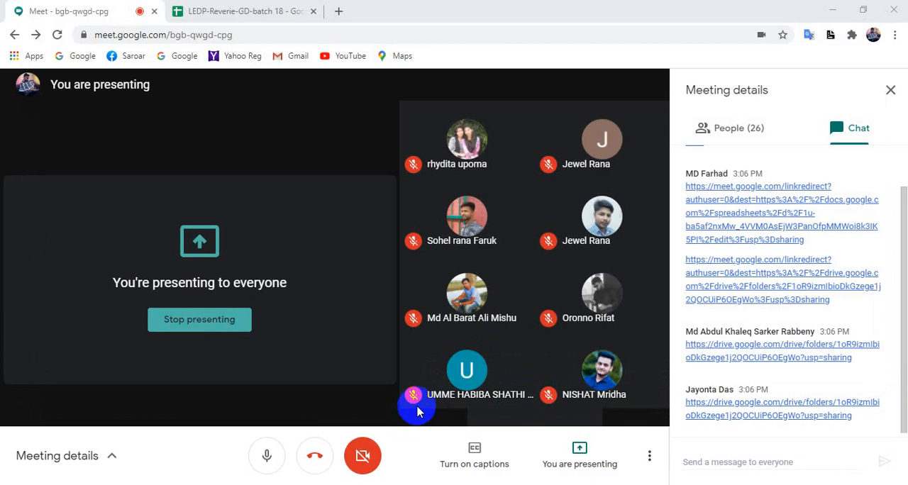
- View the call's participant list, return to Photoshop, and dismiss the presenting notification
{"action": "left_click", "coordinate": [740, 128]}
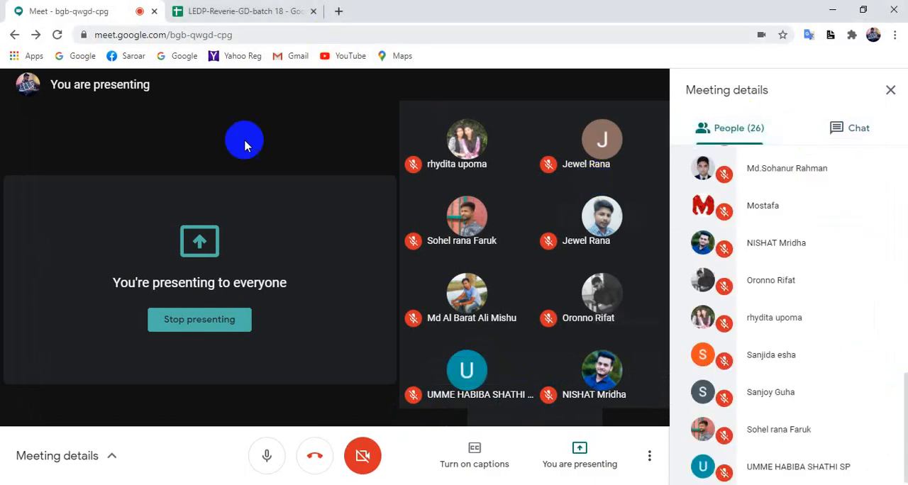
{"action": "left_click", "coordinate": [258, 484]}
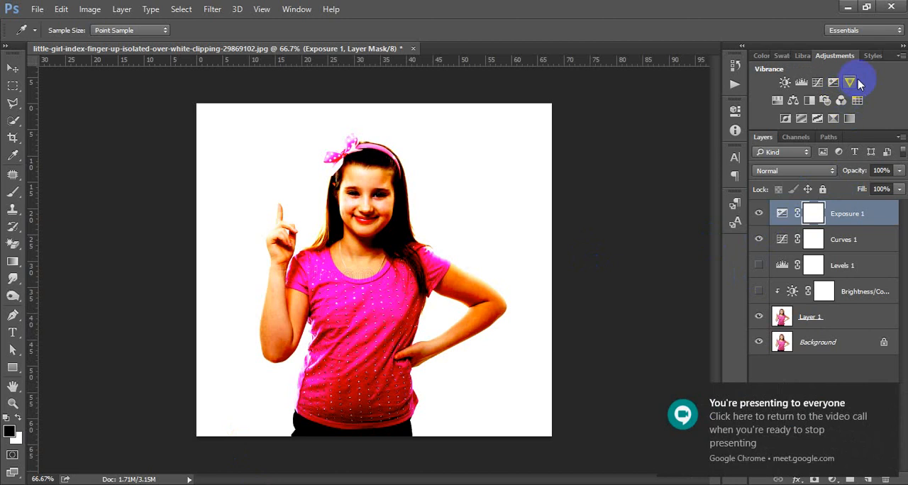
{"action": "left_click", "coordinate": [885, 390]}
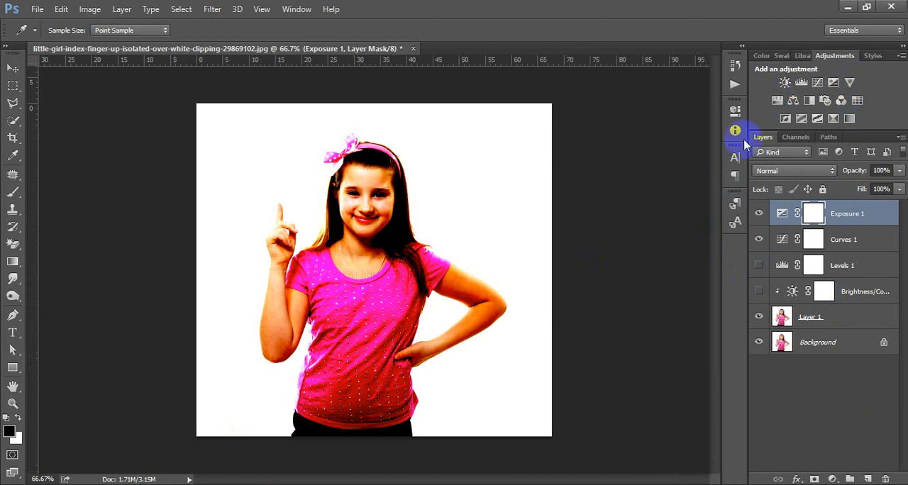
- Add a Hue/Saturation adjustment layer at the top of the stack and activate the Move tool
{"action": "left_click", "coordinate": [777, 100]}
{"action": "key", "text": "v"}
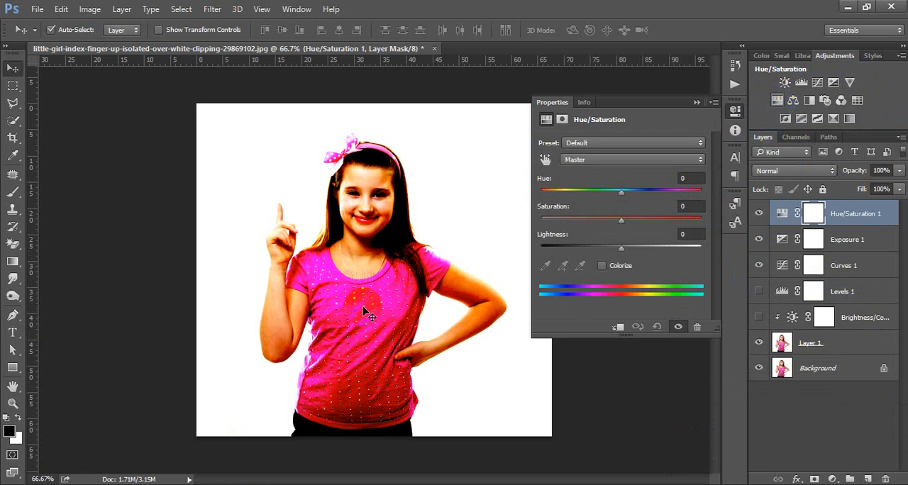
- Switch to the Google Meet call to check the participants, return to Photoshop, and dismiss the presenting notification
{"action": "left_click", "coordinate": [344, 443]}
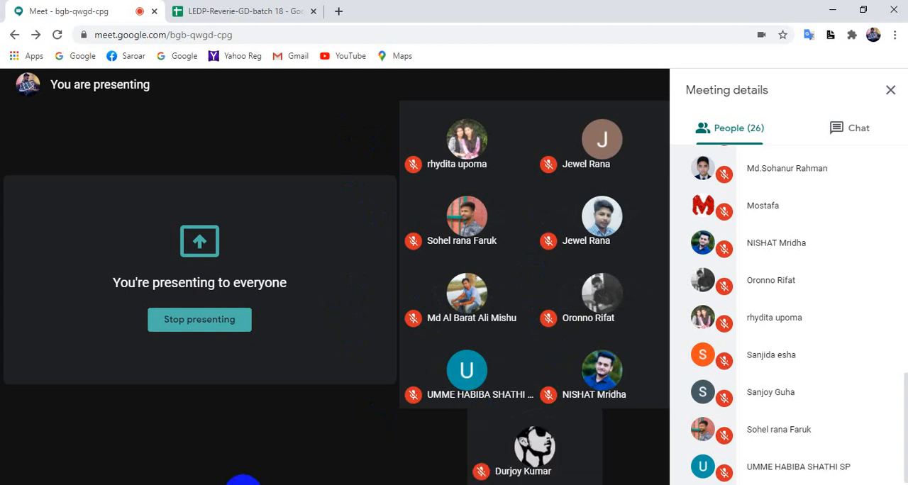
{"action": "left_click", "coordinate": [243, 480]}
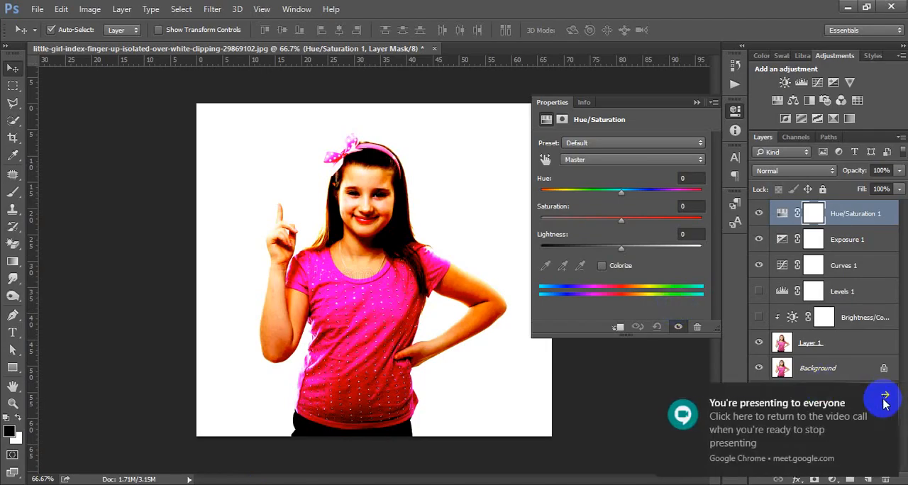
{"action": "left_click", "coordinate": [885, 395]}
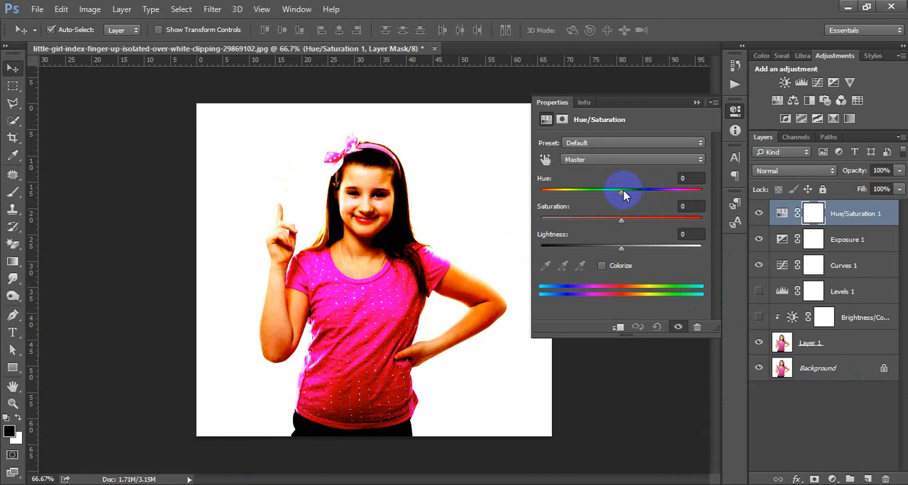
- Hide the Exposure and Curves adjustment layers and clip the Hue/Saturation layer to the layer below
{"action": "left_click_drag", "start_coordinate": [759, 239], "coordinate": [744, 282]}
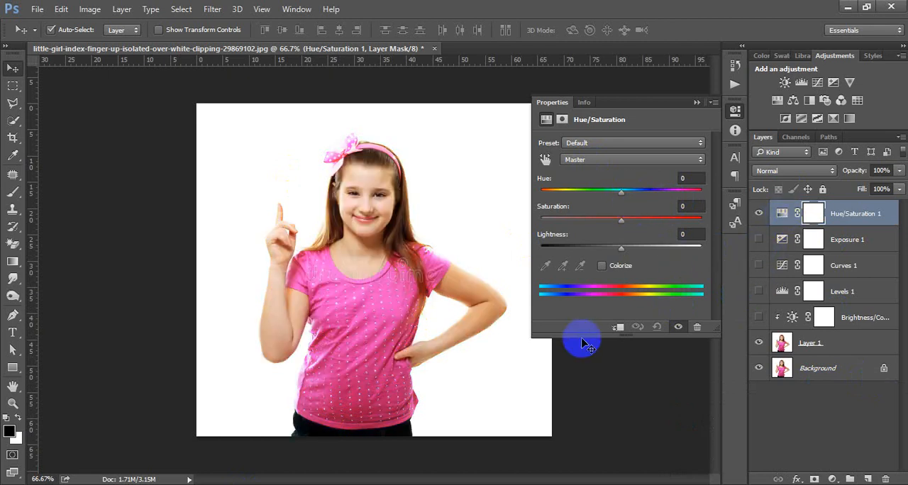
{"action": "left_click", "coordinate": [617, 327]}
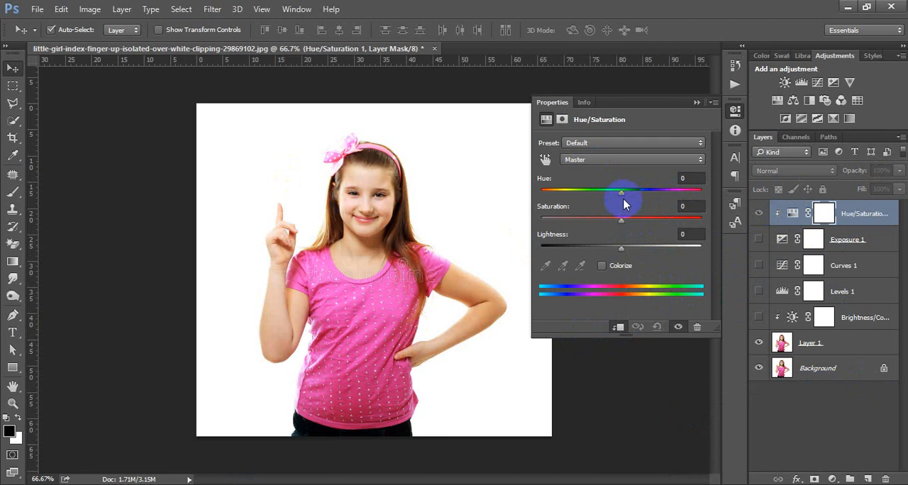
- Set the Hue/Saturation layer's Hue to -12 and Saturation to +4, and release its clipping
{"action": "left_click_drag", "start_coordinate": [622, 199], "coordinate": [654, 199]}
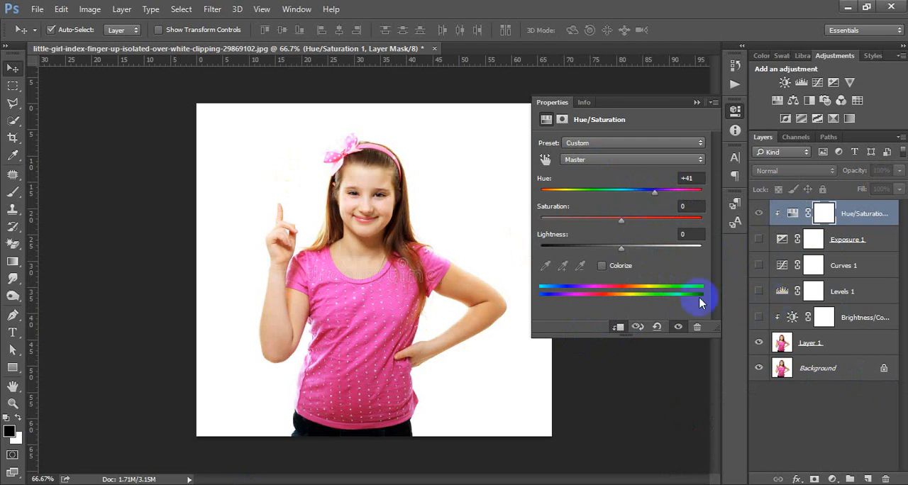
{"action": "mouse_move", "coordinate": [621, 221]}
{"action": "left_mouse_down"}
{"action": "mouse_move", "coordinate": [528, 227]}
{"action": "mouse_move", "coordinate": [677, 226]}
{"action": "mouse_move", "coordinate": [625, 227]}
{"action": "left_mouse_up"}
{"action": "left_click_drag", "start_coordinate": [656, 199], "coordinate": [613, 199]}
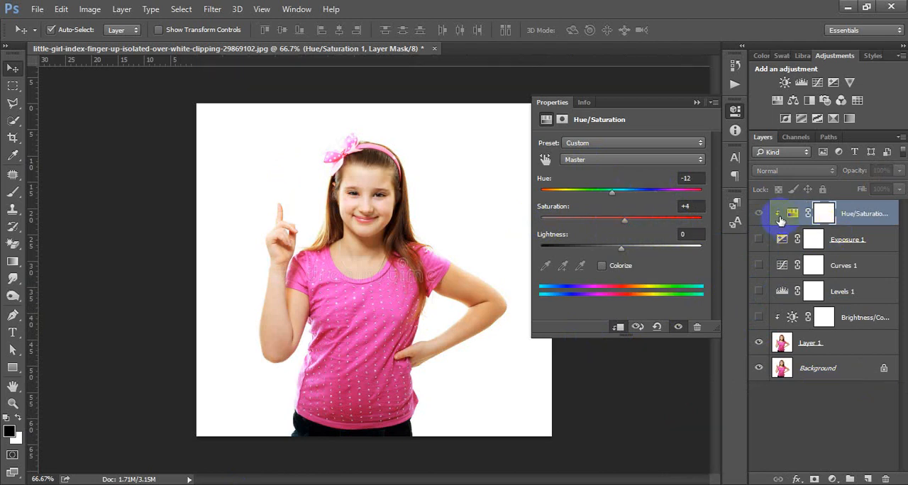
{"action": "left_click", "coordinate": [620, 327]}
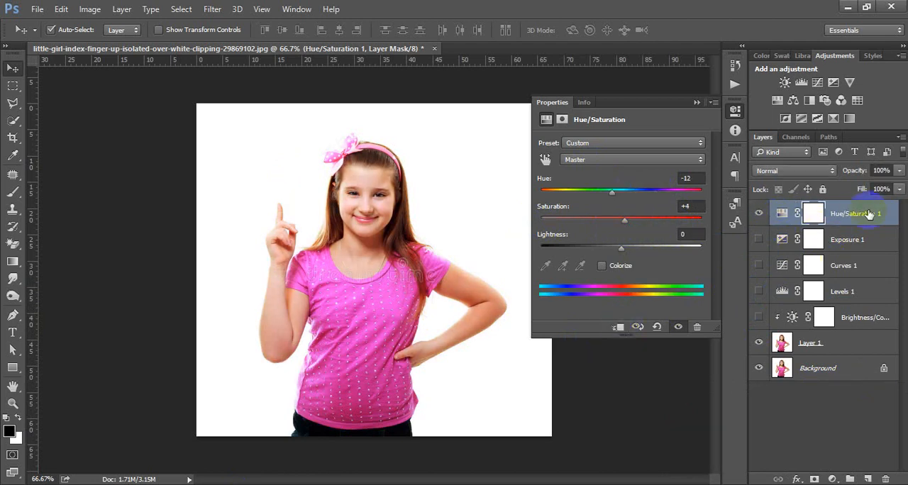
- Move the Hue/Saturation layer directly above Layer 1, beneath Brightness/Contrast, and set its Hue to +3
{"action": "left_click_drag", "start_coordinate": [856, 215], "coordinate": [857, 328]}
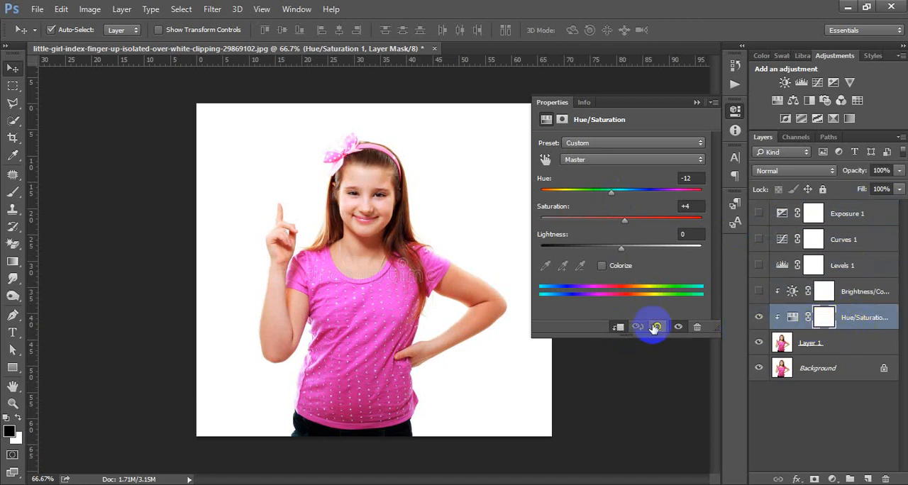
{"action": "left_click_drag", "start_coordinate": [607, 192], "coordinate": [650, 193]}
{"action": "left_click_drag", "start_coordinate": [611, 192], "coordinate": [624, 192]}
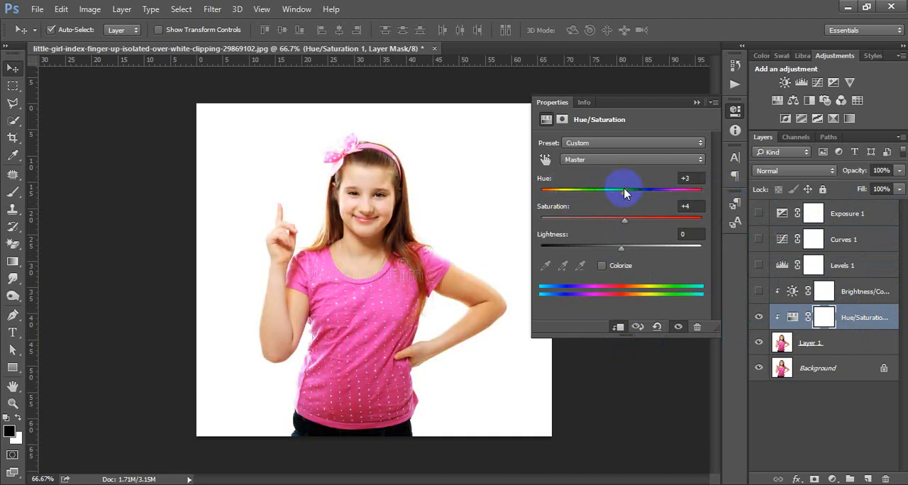
- Merge the Hue/Saturation adjustment into Layer 1 and add a fresh Hue/Saturation adjustment layer above it
{"action": "left_click", "coordinate": [735, 111]}
{"action": "key", "text": "ctrl+e"}
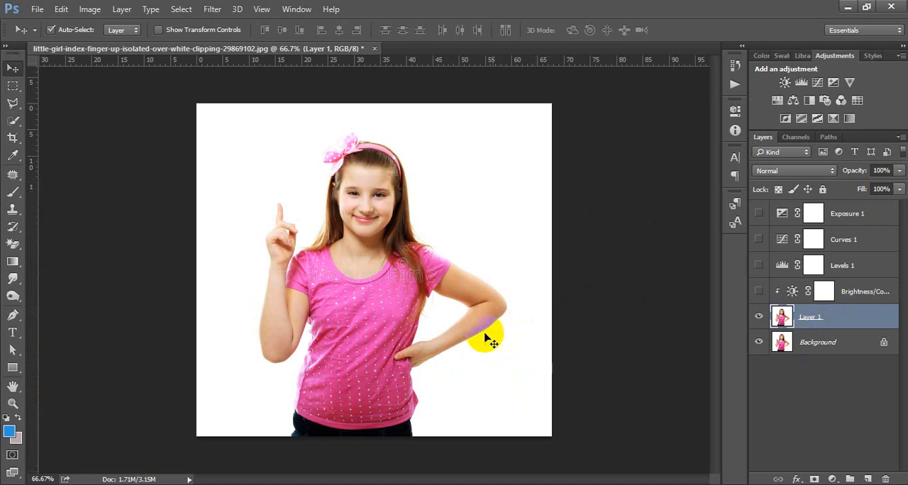
{"action": "left_click", "coordinate": [777, 100]}
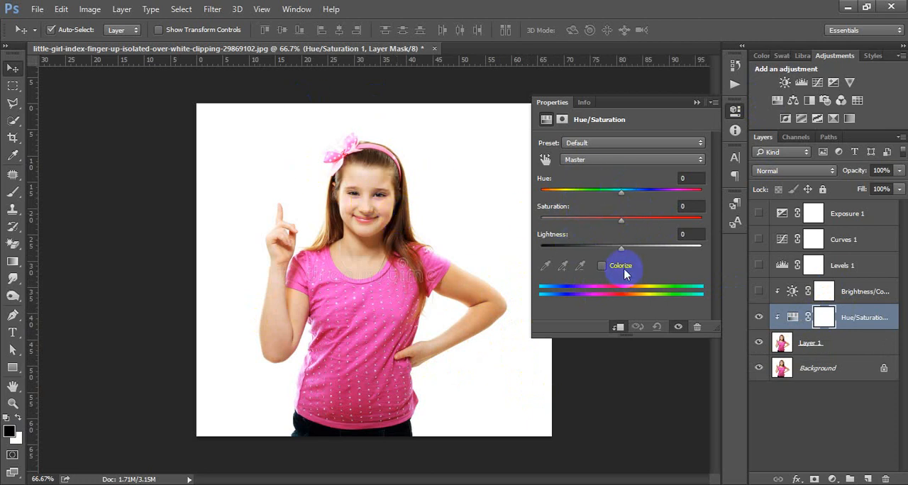
- Examine the color ranges offered by the Hue/Saturation adjustment, trying Reds, and return to Master
{"action": "left_click", "coordinate": [601, 160]}
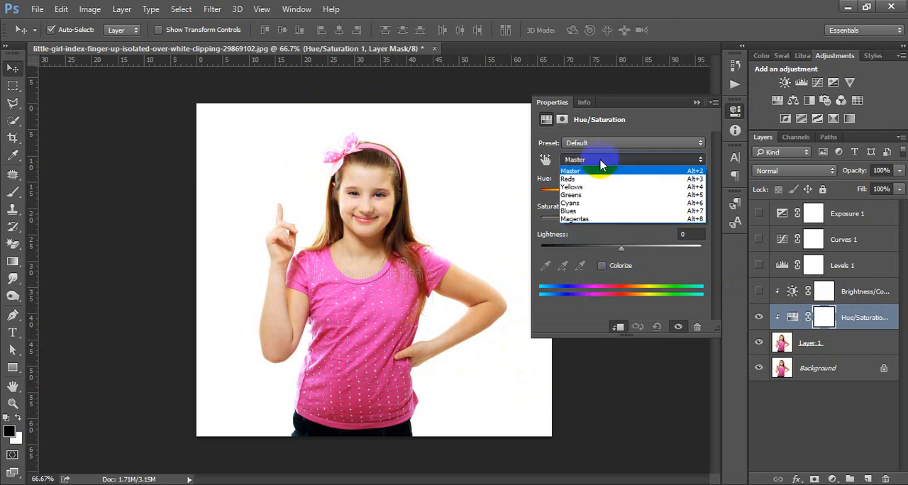
{"action": "left_click", "coordinate": [604, 161]}
{"action": "left_click", "coordinate": [613, 162]}
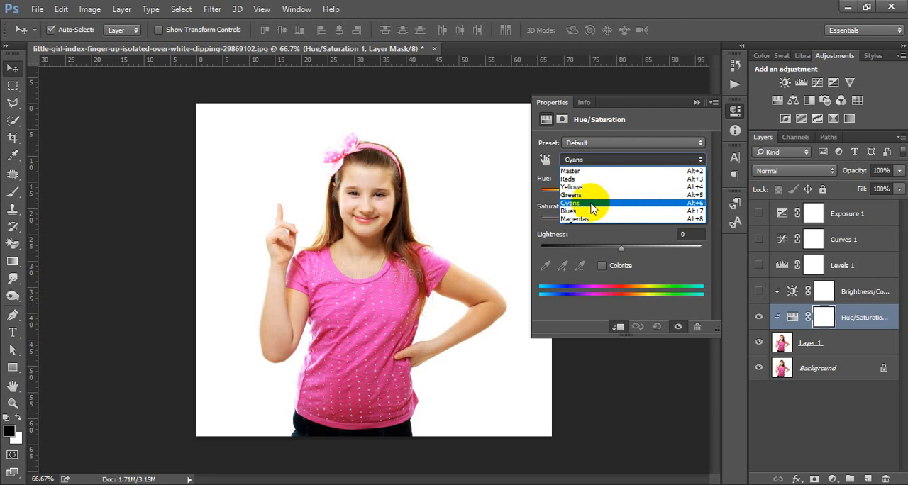
{"action": "left_click", "coordinate": [375, 237]}
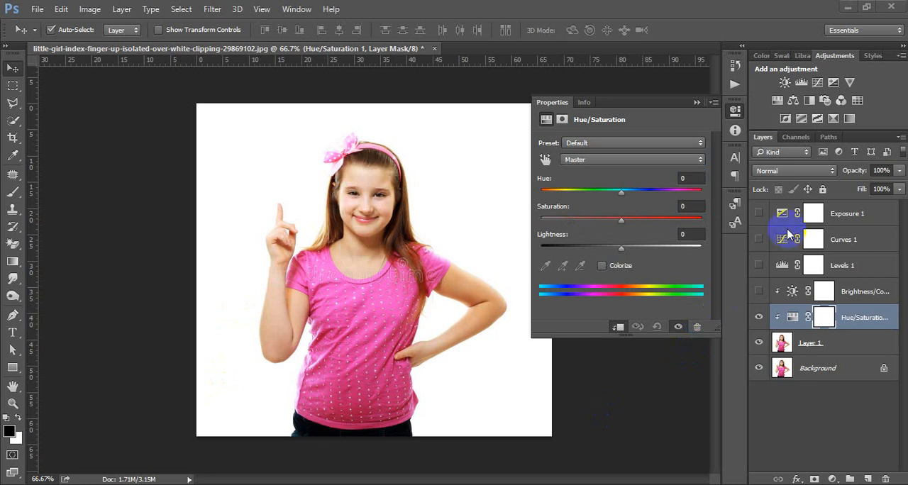
{"action": "left_click", "coordinate": [636, 160]}
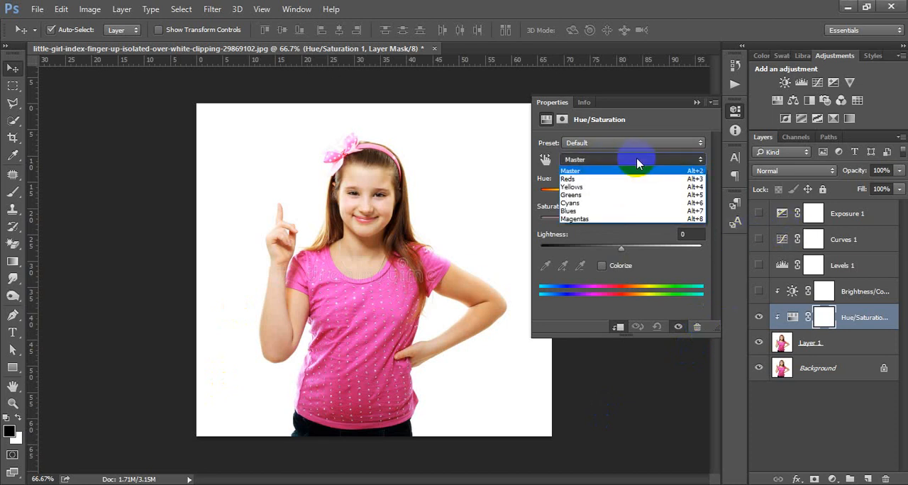
{"action": "left_click", "coordinate": [576, 179]}
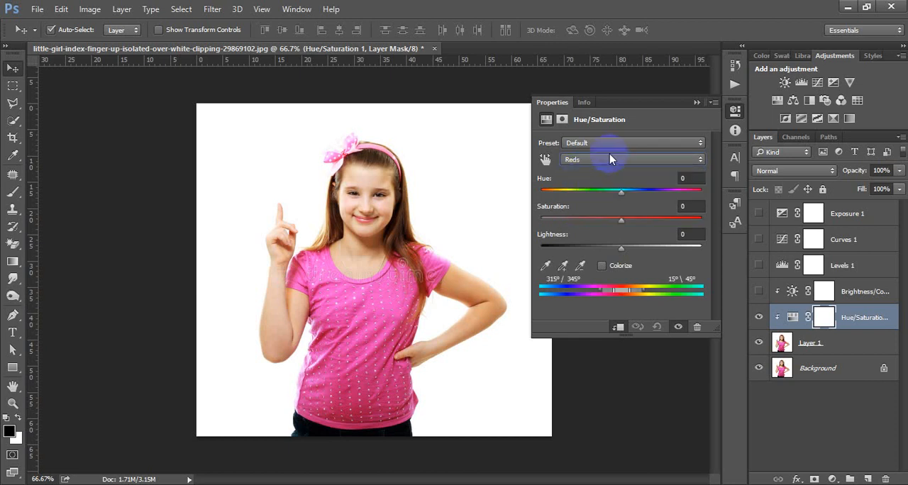
{"action": "left_click", "coordinate": [609, 158]}
{"action": "left_click", "coordinate": [585, 193]}
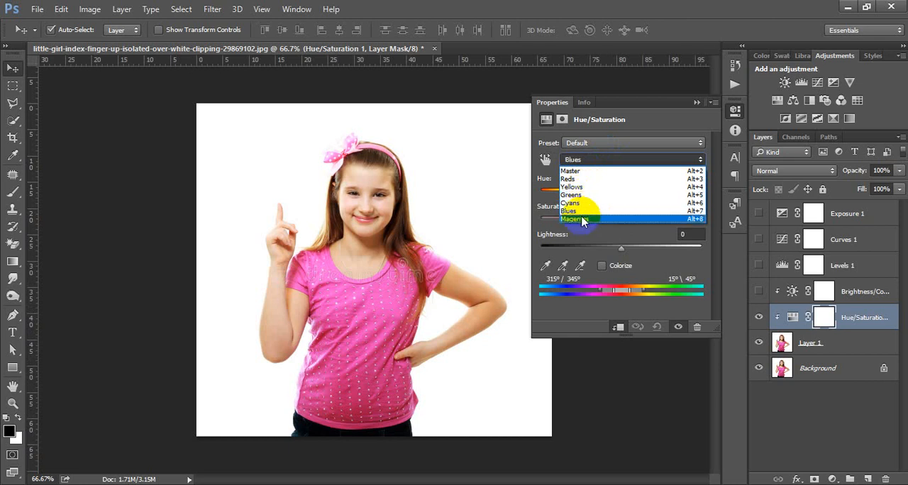
{"action": "left_click", "coordinate": [592, 179]}
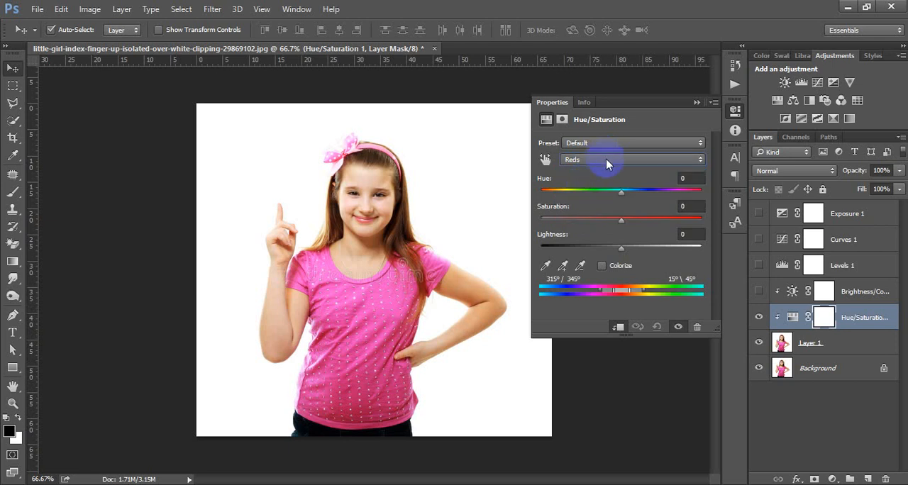
{"action": "left_click", "coordinate": [605, 158]}
{"action": "left_click", "coordinate": [595, 163]}
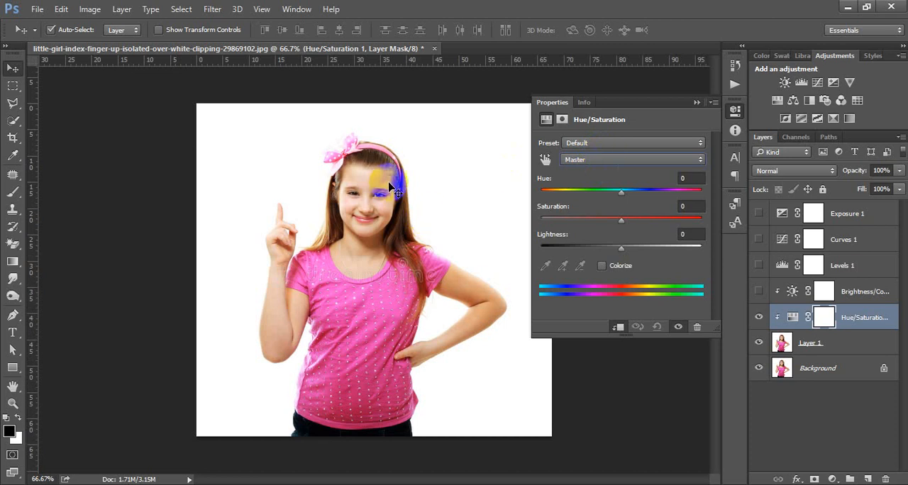
{"action": "left_click", "coordinate": [617, 160]}
{"action": "left_click", "coordinate": [607, 155]}
- Set the Master Hue to +4, Saturation to +2 and Lightness to 0, and close the adjustment's settings
{"action": "mouse_move", "coordinate": [620, 192]}
{"action": "left_mouse_down"}
{"action": "mouse_move", "coordinate": [611, 192]}
{"action": "mouse_move", "coordinate": [631, 193]}
{"action": "mouse_move", "coordinate": [607, 220]}
{"action": "mouse_move", "coordinate": [633, 222]}
{"action": "mouse_move", "coordinate": [609, 247]}
{"action": "mouse_move", "coordinate": [630, 247]}
{"action": "left_mouse_up"}
{"action": "left_click", "coordinate": [684, 234]}
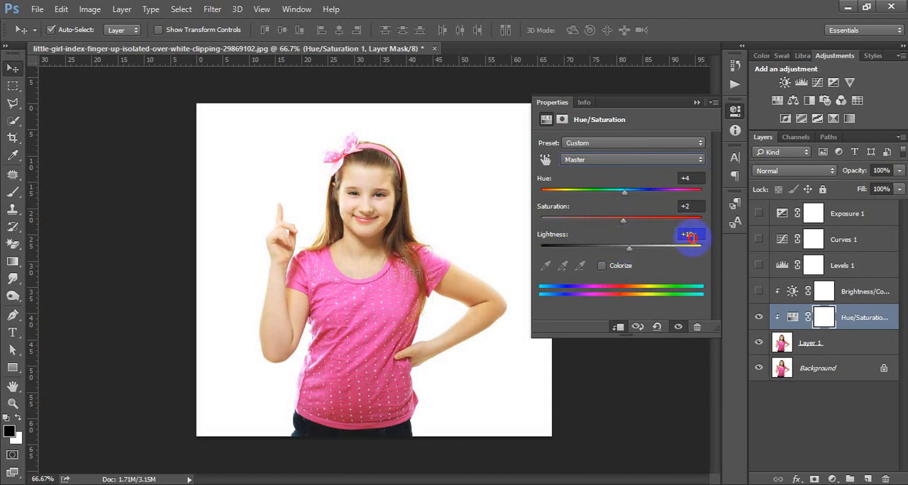
{"action": "type", "text": "0"}
{"action": "key", "text": "Return"}
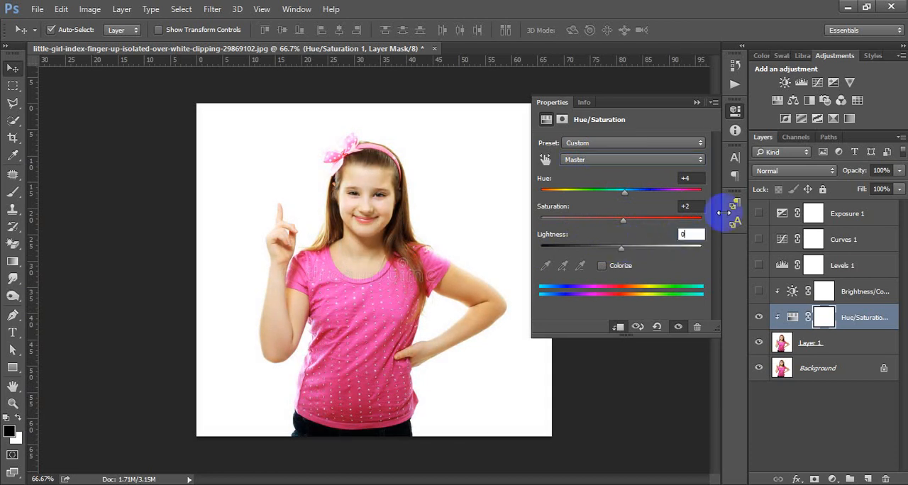
{"action": "left_click", "coordinate": [735, 111]}
- Select the whole pink shirt on Layer 1 with the Quick Selection tool and copy it to a new layer
{"action": "left_click", "coordinate": [457, 192]}
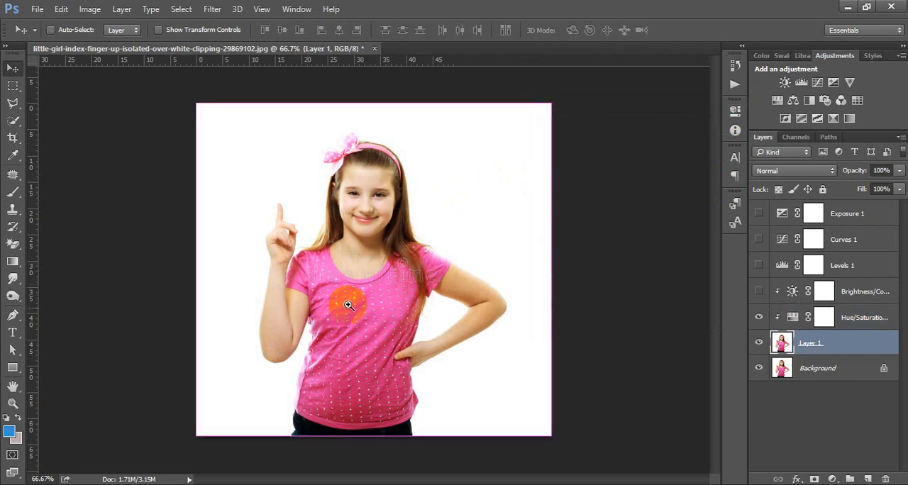
{"action": "key", "text": "ctrl+plus"}
{"action": "left_click_drag", "start_coordinate": [390, 323], "coordinate": [391, 246]}
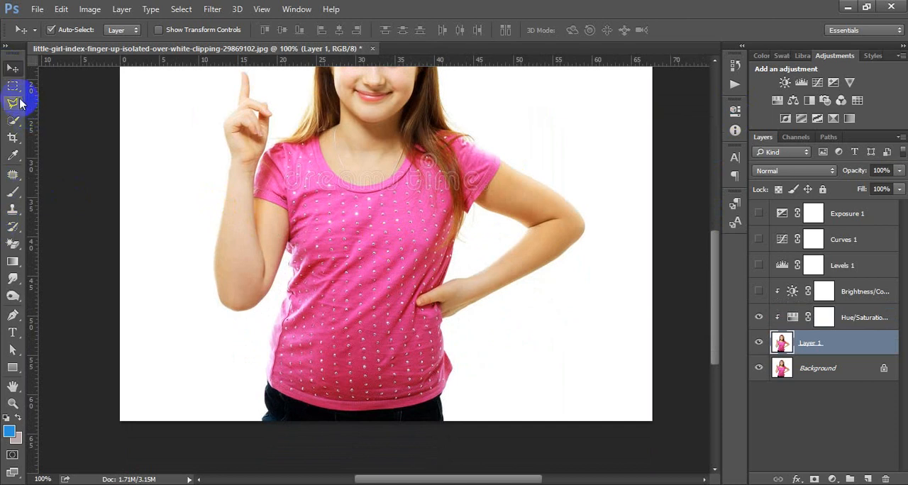
{"action": "left_click_drag", "start_coordinate": [14, 121], "coordinate": [130, 125]}
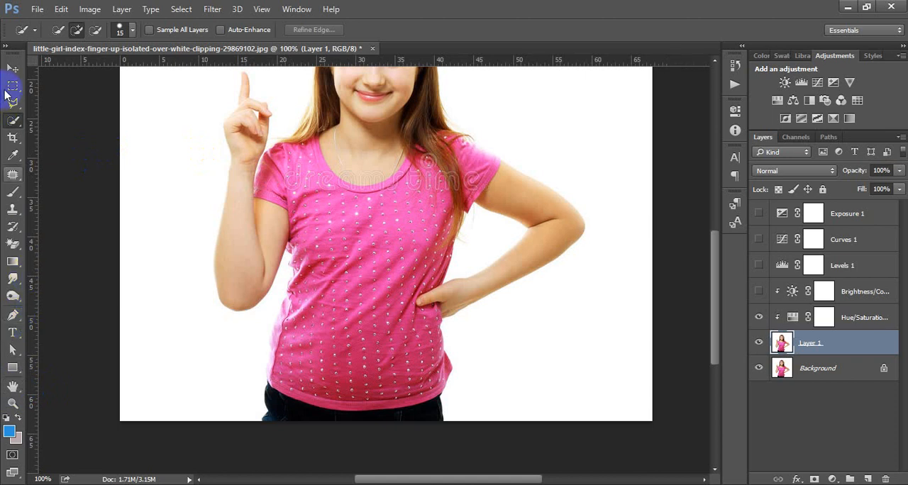
{"action": "mouse_move", "coordinate": [280, 157]}
{"action": "left_mouse_down"}
{"action": "mouse_move", "coordinate": [336, 210]}
{"action": "mouse_move", "coordinate": [369, 277]}
{"action": "mouse_move", "coordinate": [383, 371]}
{"action": "mouse_move", "coordinate": [437, 175]}
{"action": "mouse_move", "coordinate": [456, 172]}
{"action": "mouse_move", "coordinate": [465, 153]}
{"action": "mouse_move", "coordinate": [479, 170]}
{"action": "mouse_move", "coordinate": [462, 149]}
{"action": "mouse_move", "coordinate": [486, 156]}
{"action": "left_mouse_up"}
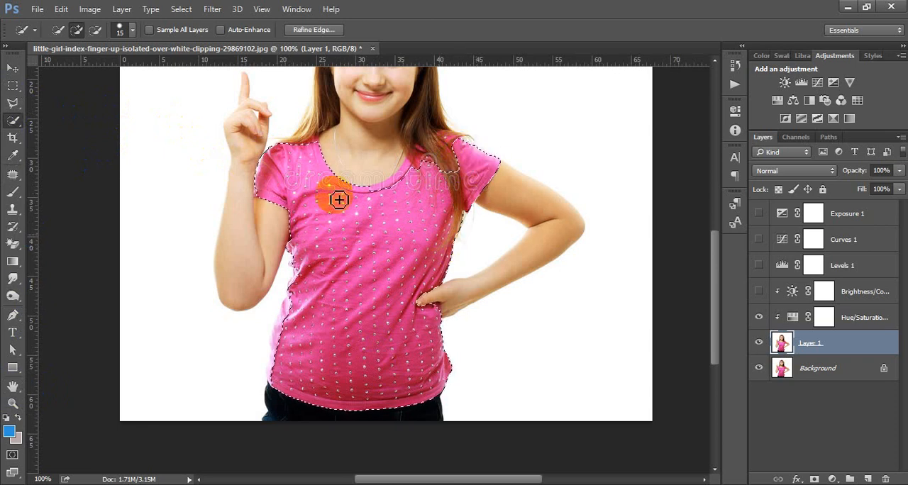
{"action": "mouse_move", "coordinate": [318, 337]}
{"action": "left_mouse_down"}
{"action": "mouse_move", "coordinate": [292, 319]}
{"action": "mouse_move", "coordinate": [283, 326]}
{"action": "mouse_move", "coordinate": [282, 358]}
{"action": "mouse_move", "coordinate": [297, 375]}
{"action": "left_mouse_up"}
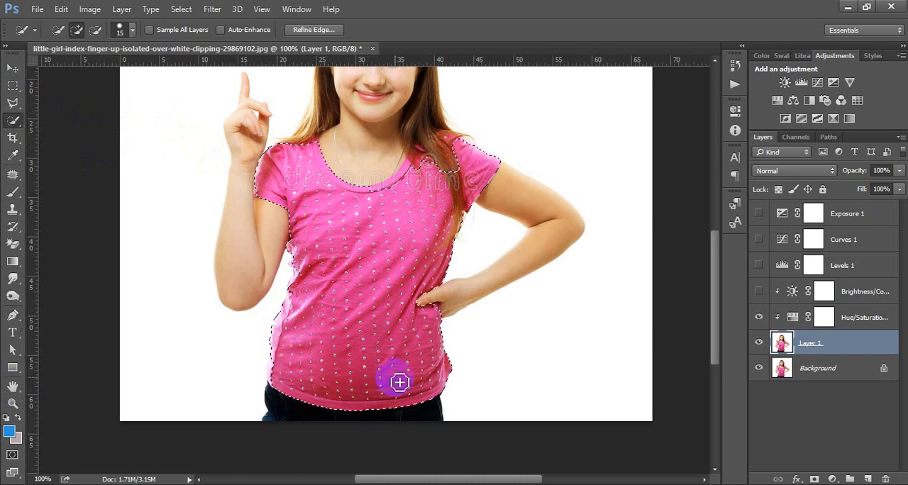
{"action": "scroll", "coordinate": [408, 307], "scroll_direction": "up", "scroll_amount": 2}
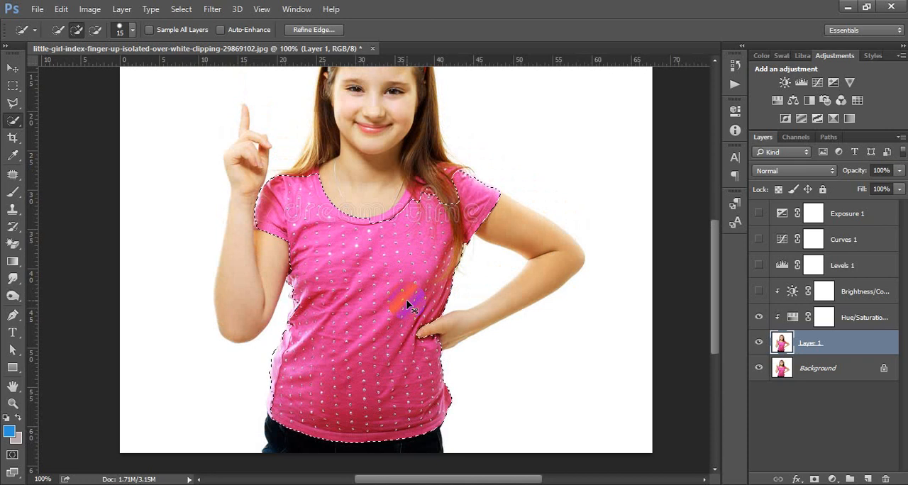
{"action": "key", "text": "ctrl+j"}
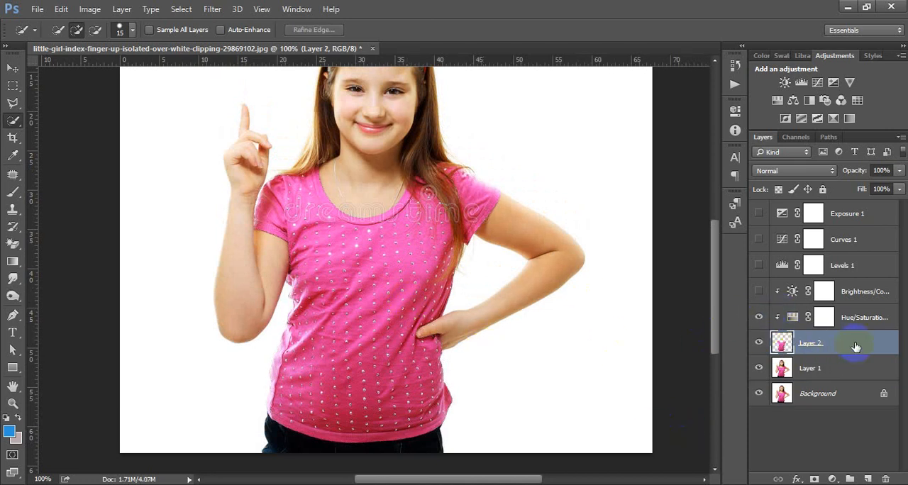
- Reopen the Hue/Saturation adjustment above the shirt layer and set its Hue to +50 and Lightness to -21
{"action": "double_click", "coordinate": [793, 317]}
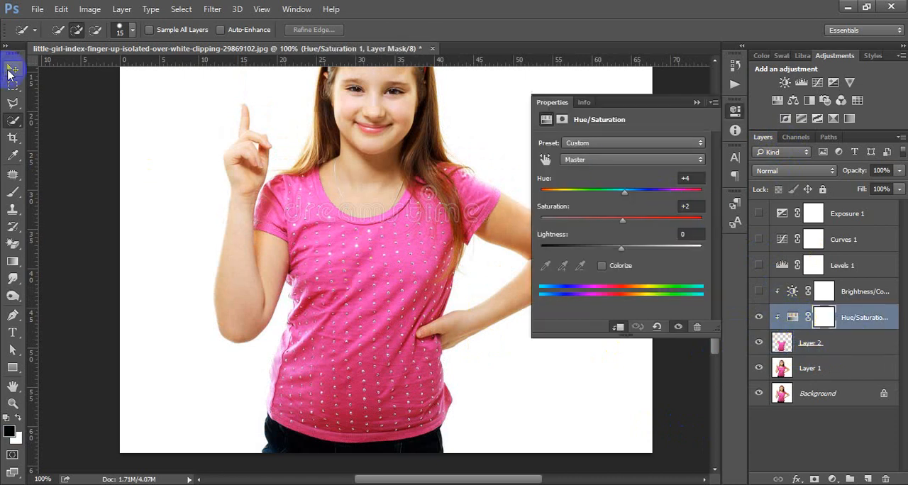
{"action": "left_click", "coordinate": [12, 68]}
{"action": "left_click_drag", "start_coordinate": [358, 223], "coordinate": [400, 259]}
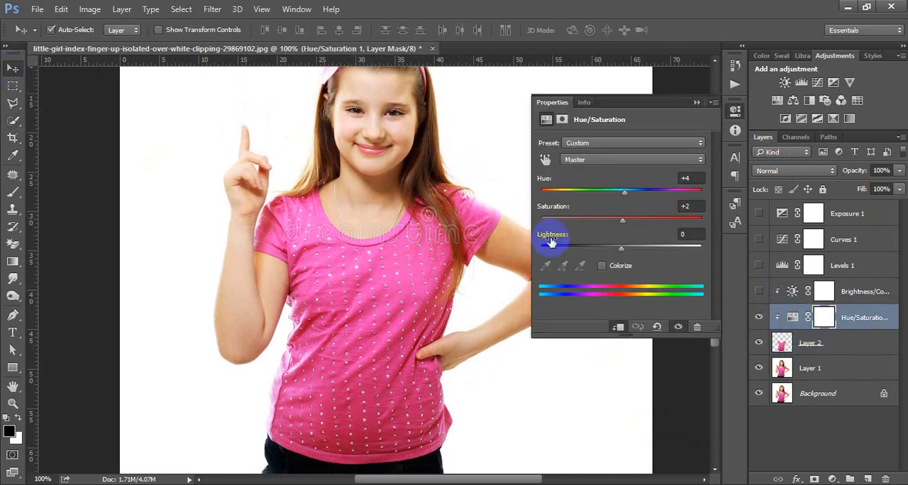
{"action": "left_click", "coordinate": [686, 178]}
{"action": "left_click", "coordinate": [625, 192]}
{"action": "left_click_drag", "start_coordinate": [632, 193], "coordinate": [654, 213]}
{"action": "left_click_drag", "start_coordinate": [628, 248], "coordinate": [604, 247]}
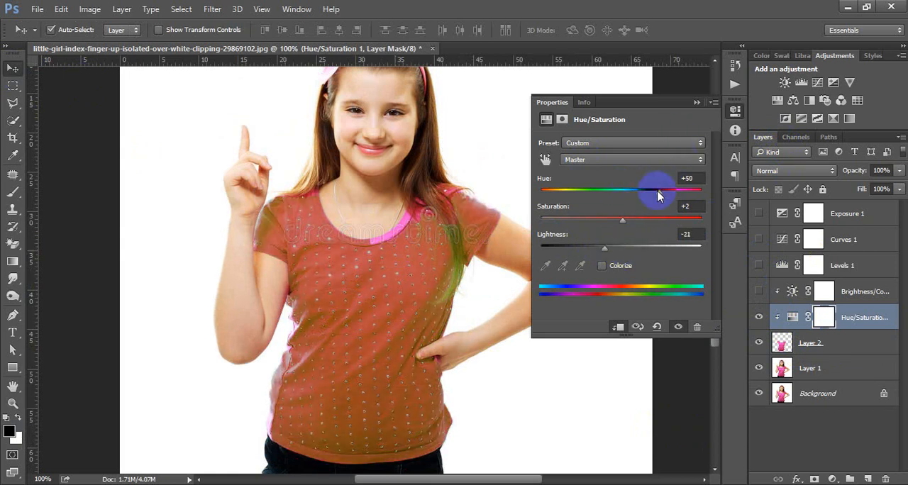
- Recolor the shirt blue by setting Hue to -79, Saturation to +14 and Lightness to about -16
{"action": "left_click_drag", "start_coordinate": [658, 196], "coordinate": [665, 192]}
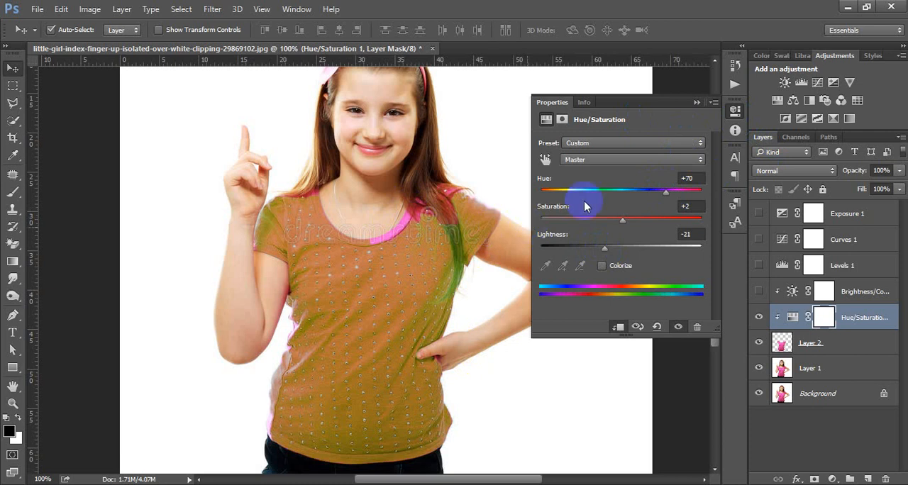
{"action": "left_click_drag", "start_coordinate": [664, 192], "coordinate": [574, 193]}
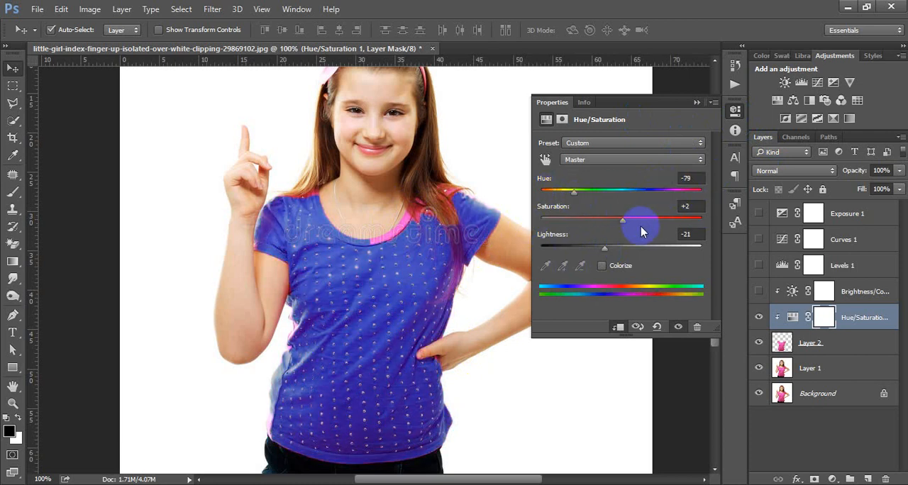
{"action": "left_click_drag", "start_coordinate": [632, 226], "coordinate": [609, 247]}
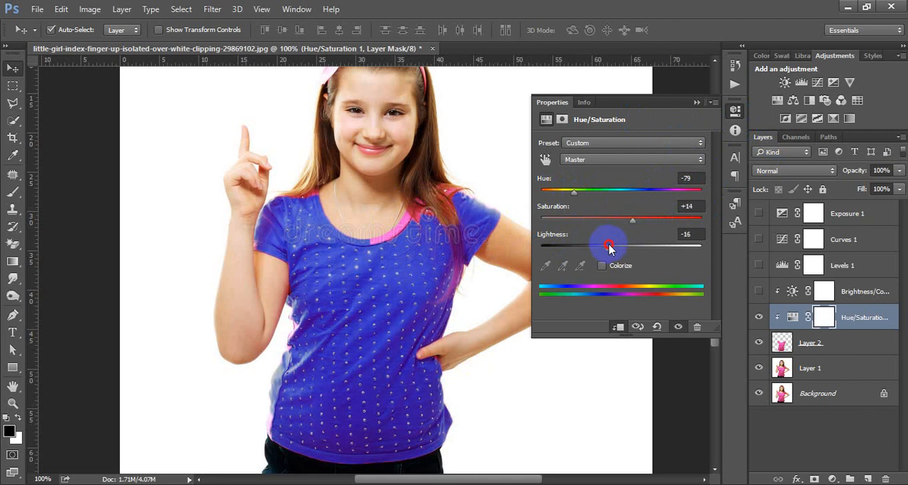
- Recolor the shirt red by setting Lightness to 0, Saturation to +10 and Hue to +29 in the Hue/Saturation adjustment
{"action": "double_click", "coordinate": [684, 234]}
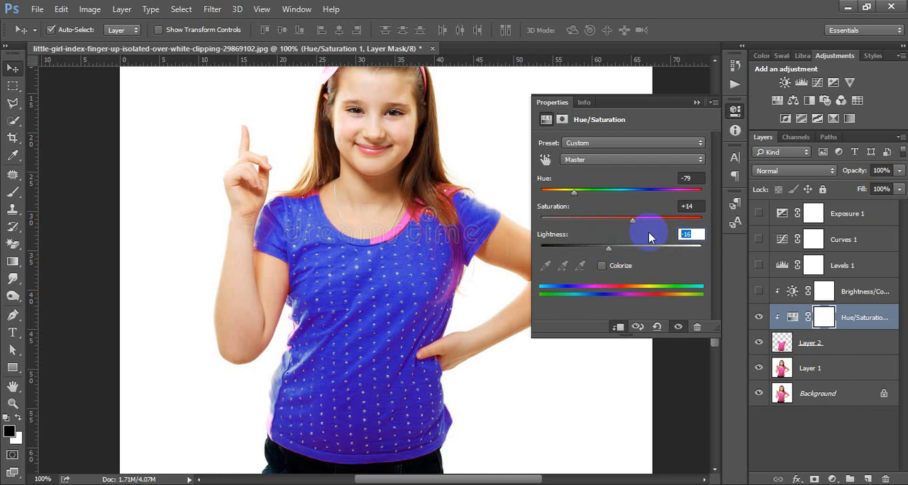
{"action": "type", "text": "0"}
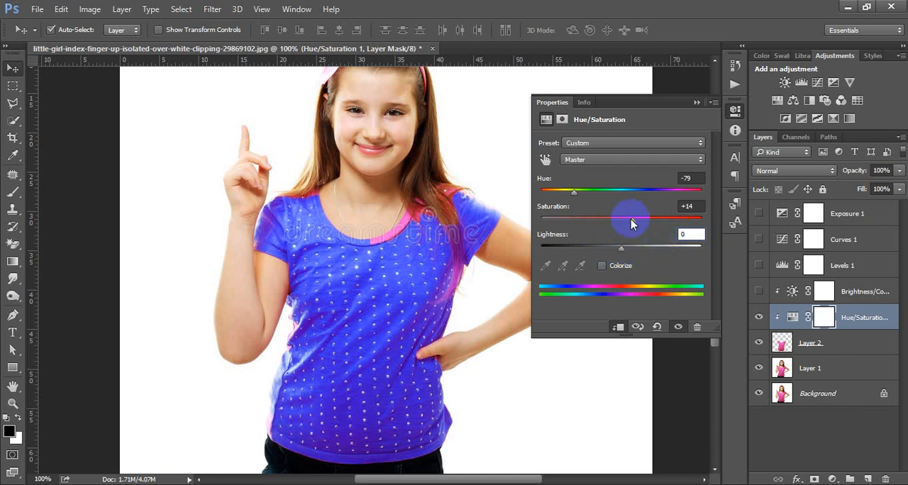
{"action": "mouse_move", "coordinate": [632, 220]}
{"action": "left_mouse_down"}
{"action": "mouse_move", "coordinate": [644, 220]}
{"action": "mouse_move", "coordinate": [607, 220]}
{"action": "mouse_move", "coordinate": [628, 218]}
{"action": "left_mouse_up"}
{"action": "left_click_drag", "start_coordinate": [574, 190], "coordinate": [646, 195]}
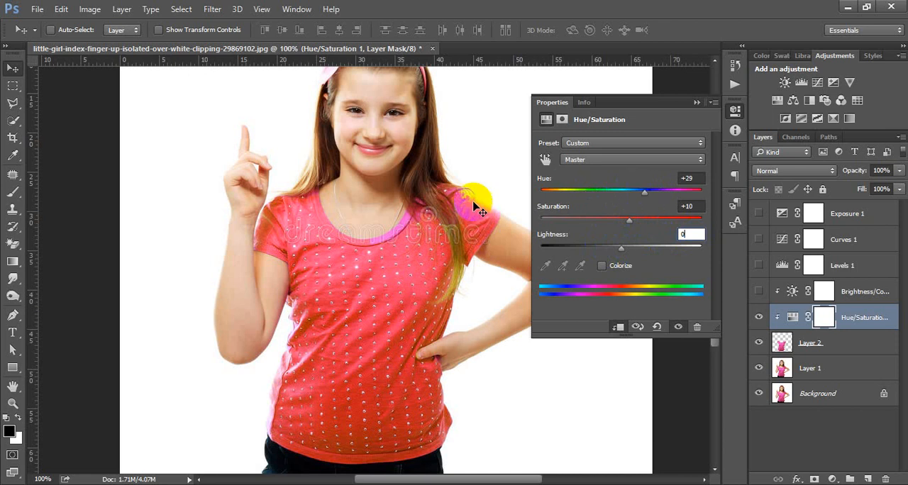
- Turn the shirt bright blue by setting Hue to -93 and Saturation to +26
{"action": "key", "text": "ctrl+minus"}
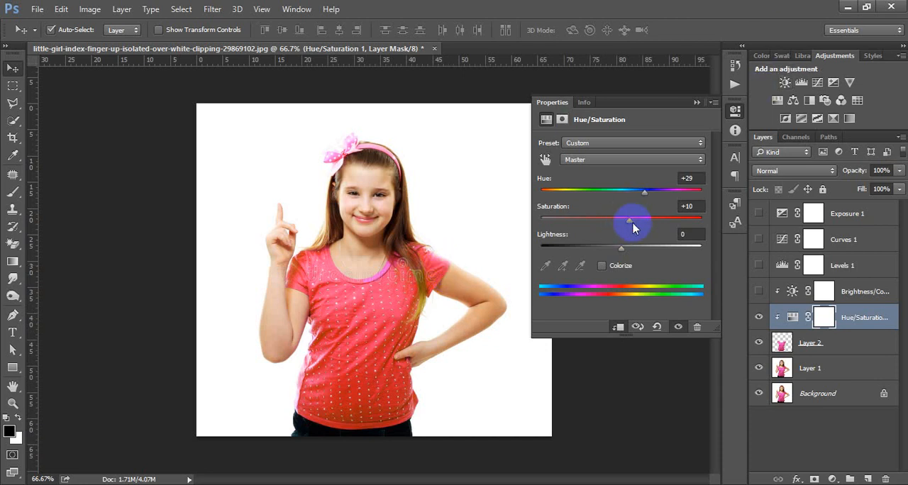
{"action": "left_click_drag", "start_coordinate": [634, 226], "coordinate": [571, 205]}
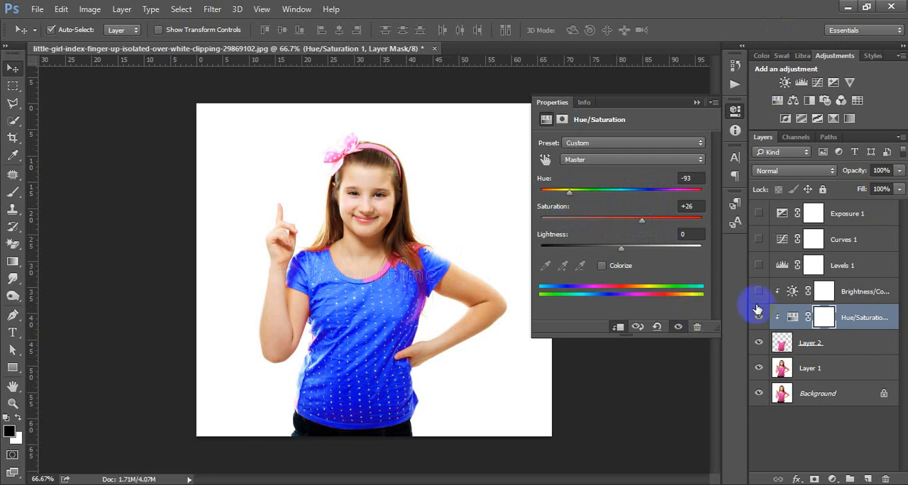
- Try the Colorize option on the shirt with Hue at about 242, and turn Colorize off again
{"action": "left_click", "coordinate": [600, 268]}
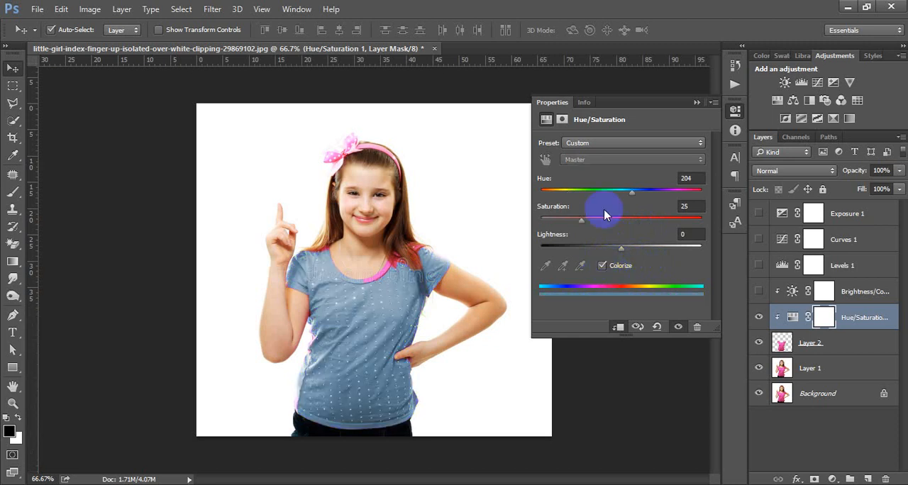
{"action": "left_click_drag", "start_coordinate": [643, 196], "coordinate": [651, 196]}
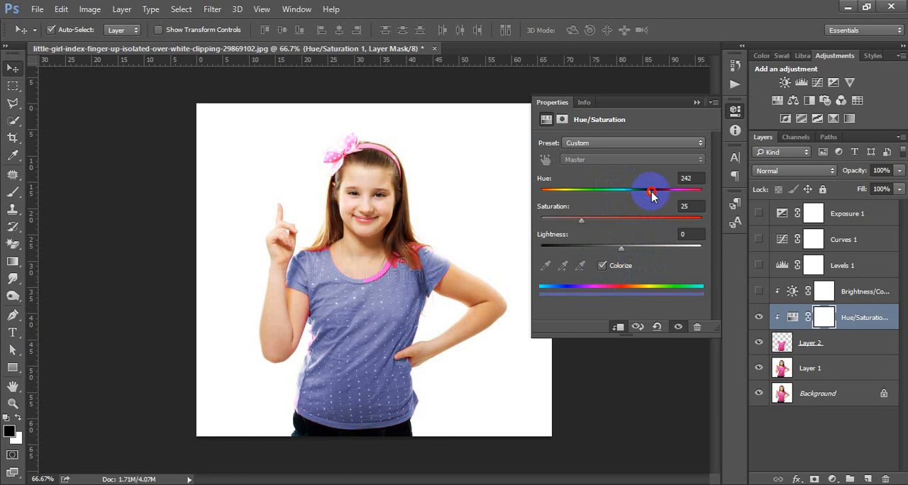
{"action": "left_click_drag", "start_coordinate": [590, 224], "coordinate": [561, 204]}
{"action": "left_click", "coordinate": [602, 266]}
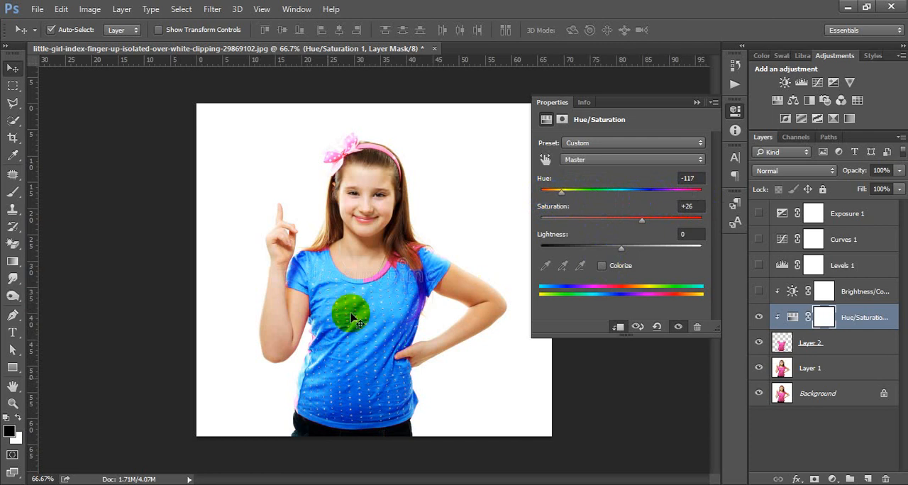
- Shift the shirt's Hue to -87 and then to +30 for a red shirt, and close the adjustment's settings
{"action": "left_click", "coordinate": [558, 198]}
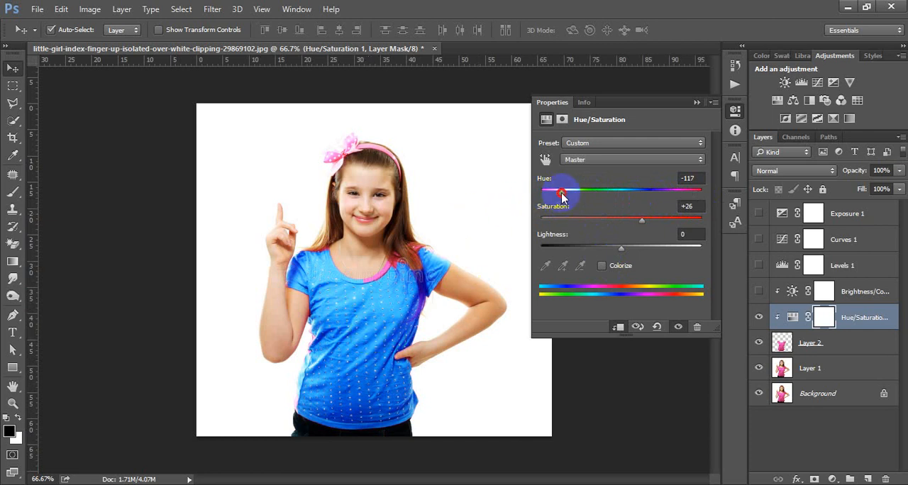
{"action": "left_click_drag", "start_coordinate": [561, 197], "coordinate": [571, 198]}
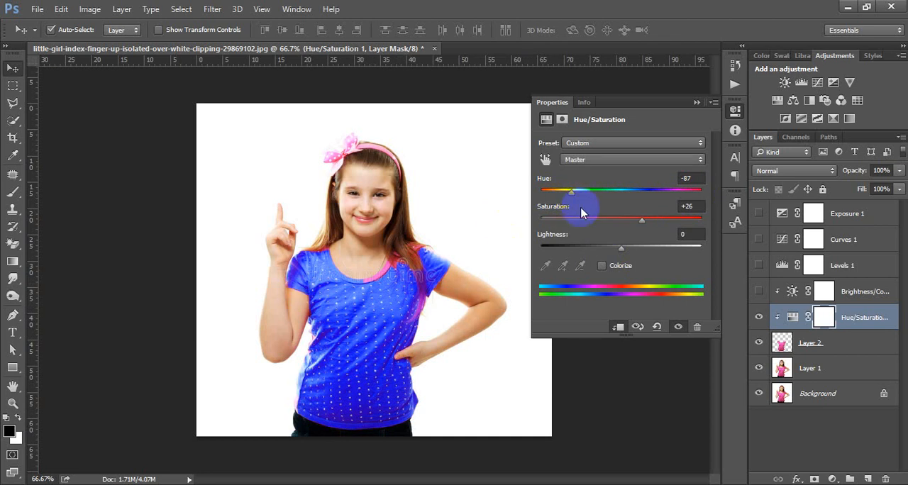
{"action": "left_click_drag", "start_coordinate": [572, 194], "coordinate": [646, 200]}
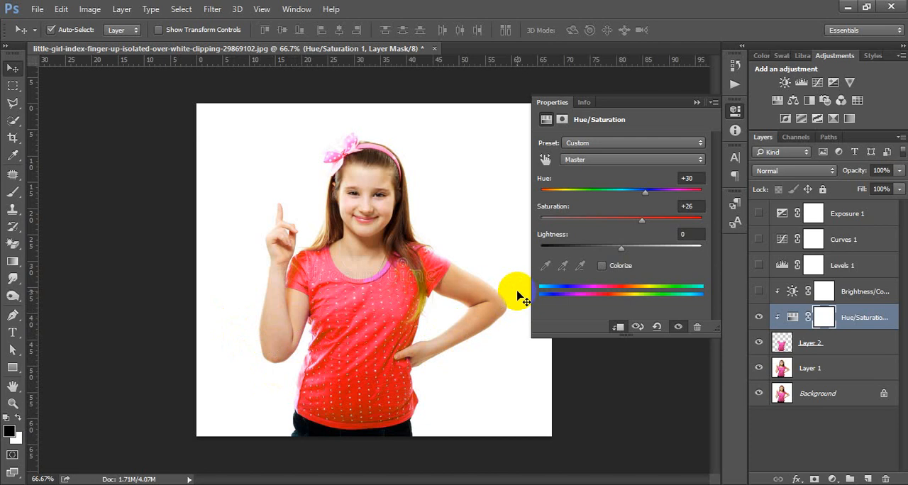
{"action": "left_click", "coordinate": [734, 111]}
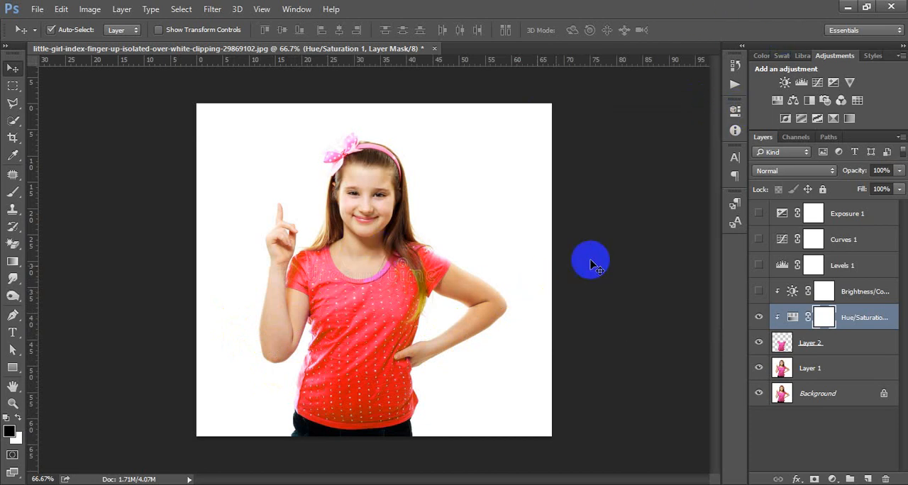
- Add an unclipped Color Balance adjustment with midtones Cyan–Red -1, Magenta–Green -34 and Yellow–Blue shifted toward blue, and close its settings
{"action": "left_click", "coordinate": [794, 103]}
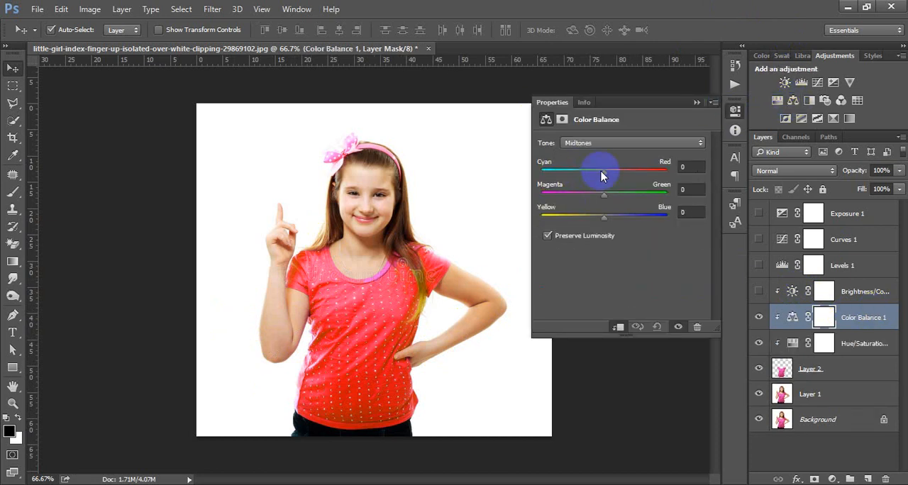
{"action": "left_click_drag", "start_coordinate": [601, 176], "coordinate": [583, 196]}
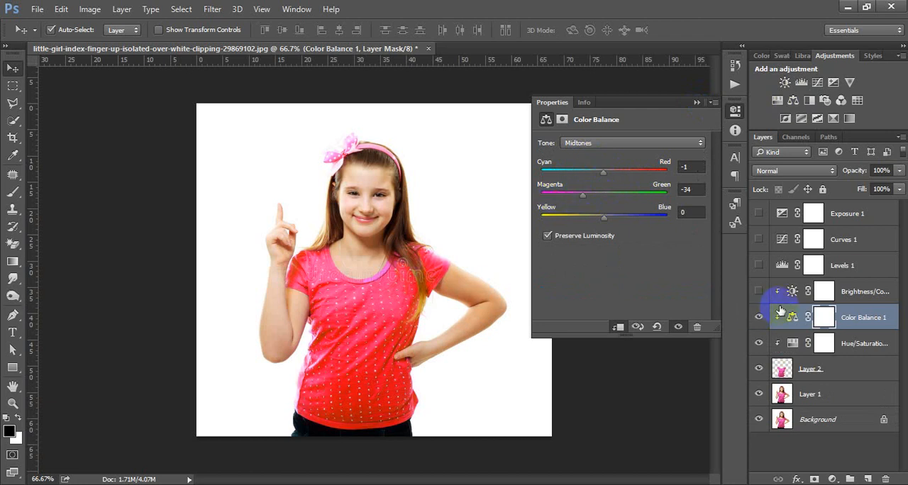
{"action": "left_click", "coordinate": [618, 326]}
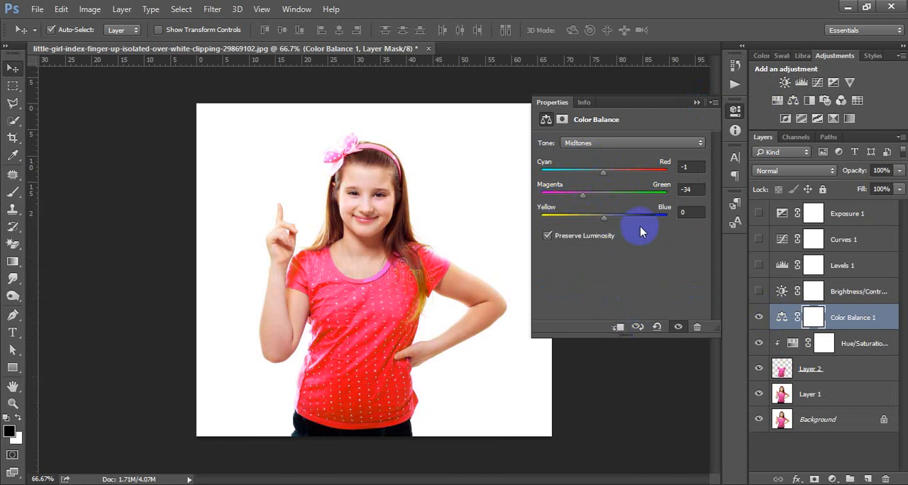
{"action": "left_click_drag", "start_coordinate": [604, 218], "coordinate": [653, 234]}
{"action": "left_click", "coordinate": [735, 110]}
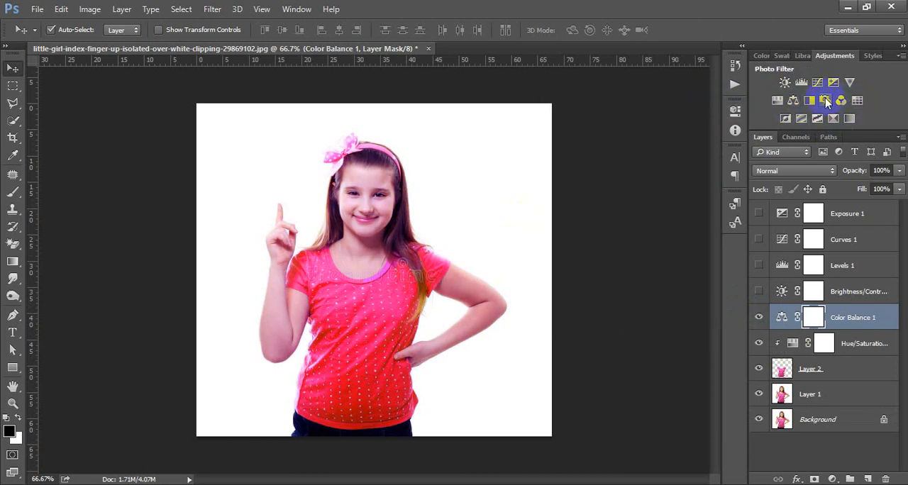
- Add Hue/Saturation adjustment layers above Color Balance 1 and delete the extra copies, keeping only Hue/Saturation 2
{"action": "left_click", "coordinate": [777, 101]}
{"action": "left_click", "coordinate": [776, 102]}
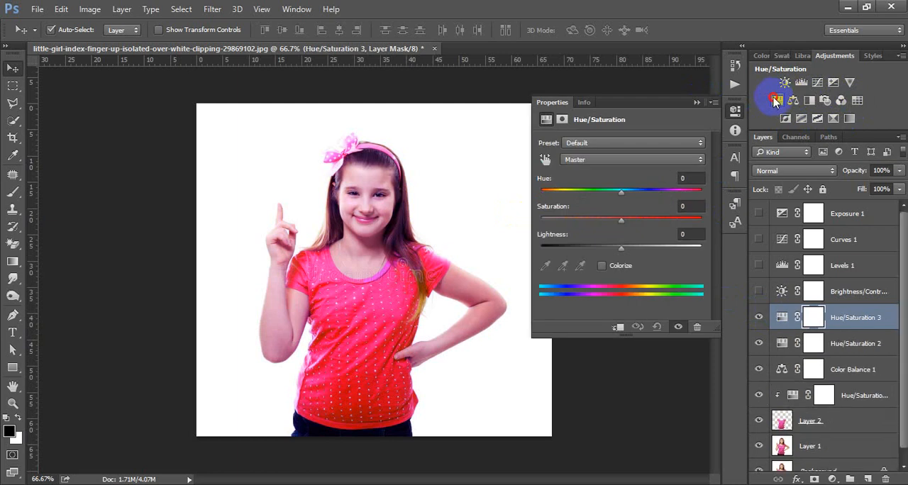
{"action": "left_click", "coordinate": [775, 101]}
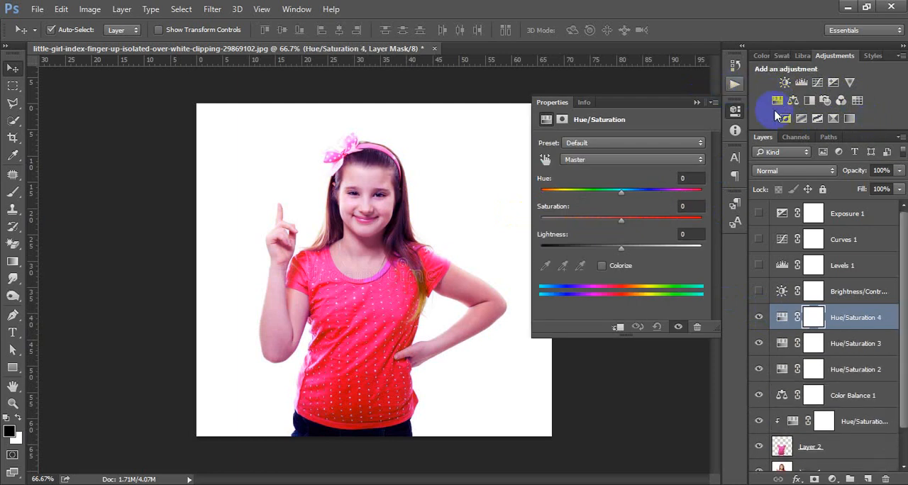
{"action": "left_click", "coordinate": [738, 111]}
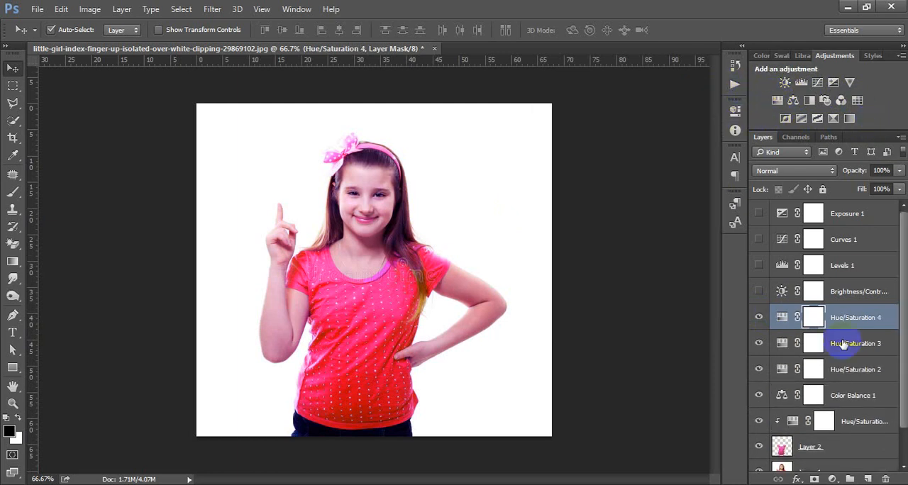
{"action": "key", "text": "Delete"}
{"action": "key", "text": "Delete"}
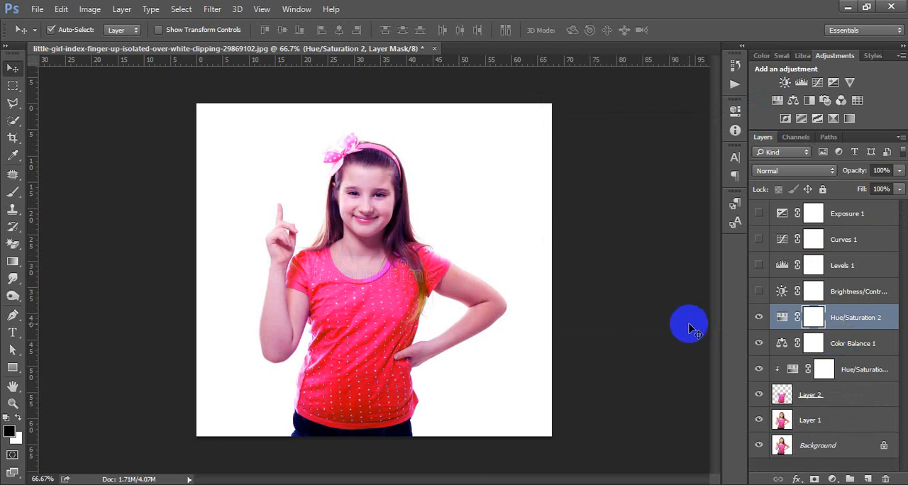
- Add a Selective Color adjustment and set its Neutrals to Cyan -41%, Magenta +3%, Yellow -8% and Black +14%
{"action": "left_click", "coordinate": [833, 480]}
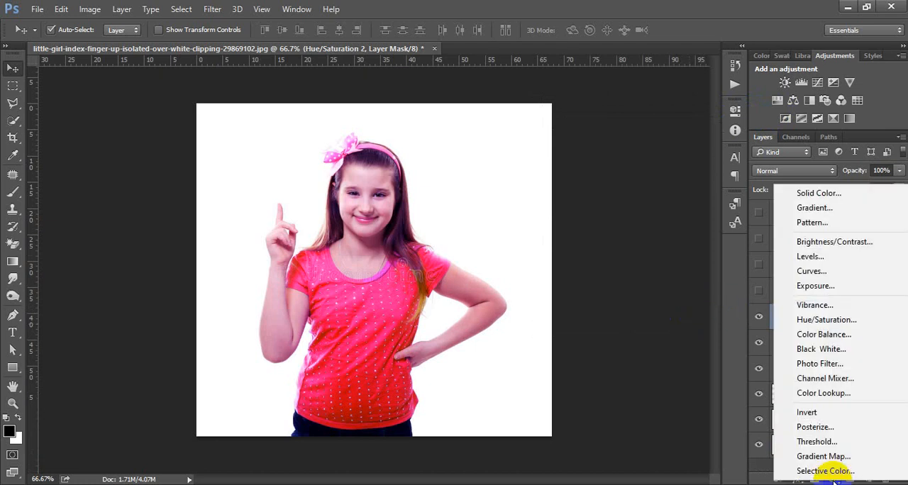
{"action": "left_click", "coordinate": [827, 470]}
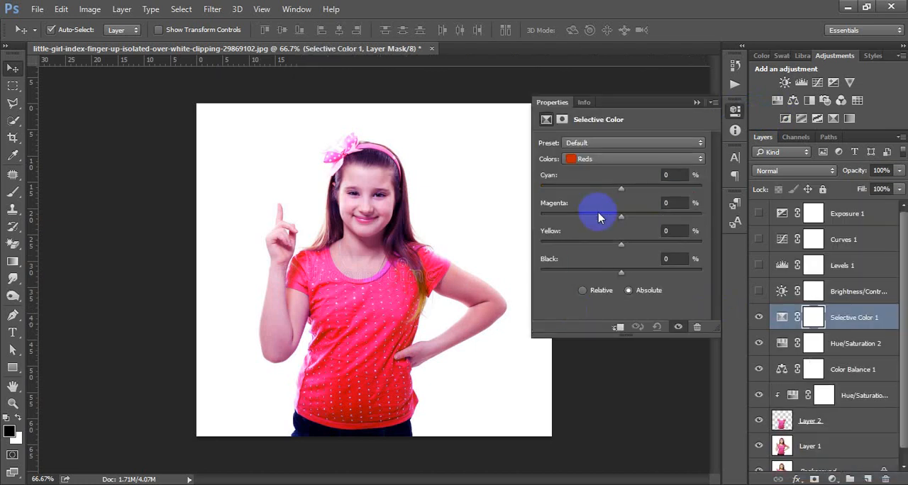
{"action": "left_click", "coordinate": [620, 161]}
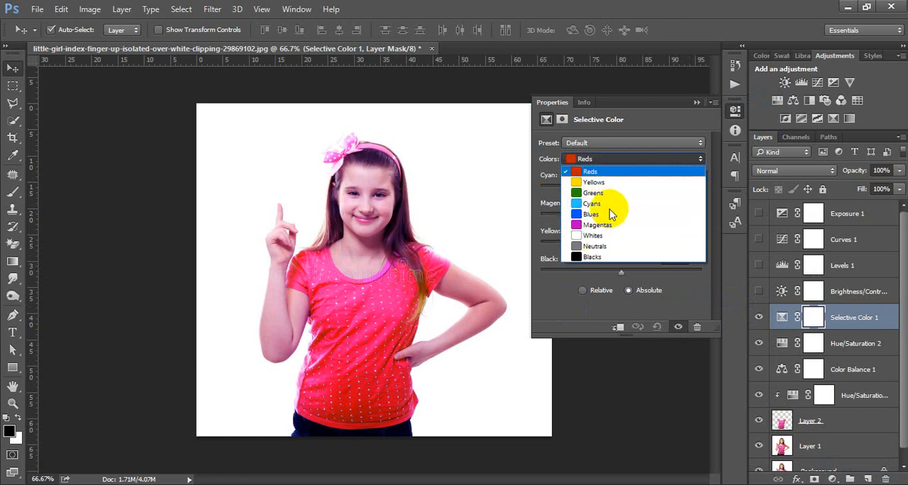
{"action": "left_click", "coordinate": [615, 248]}
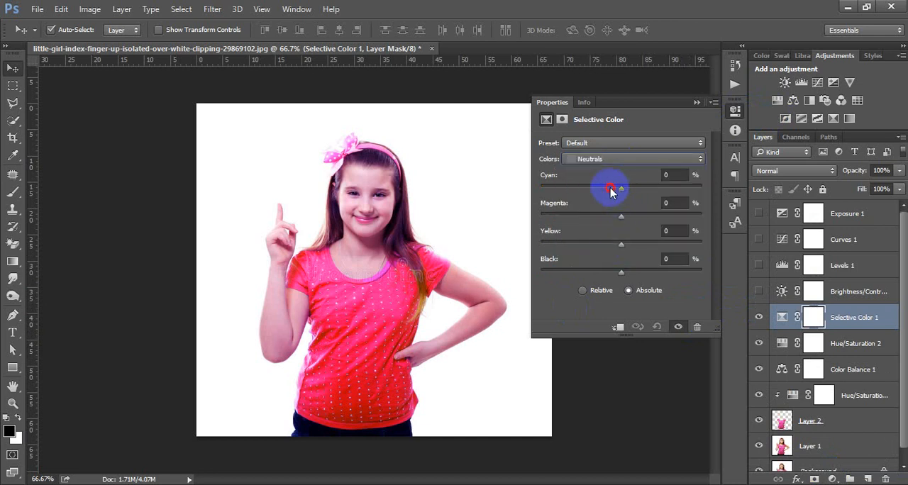
{"action": "left_click_drag", "start_coordinate": [611, 192], "coordinate": [588, 190]}
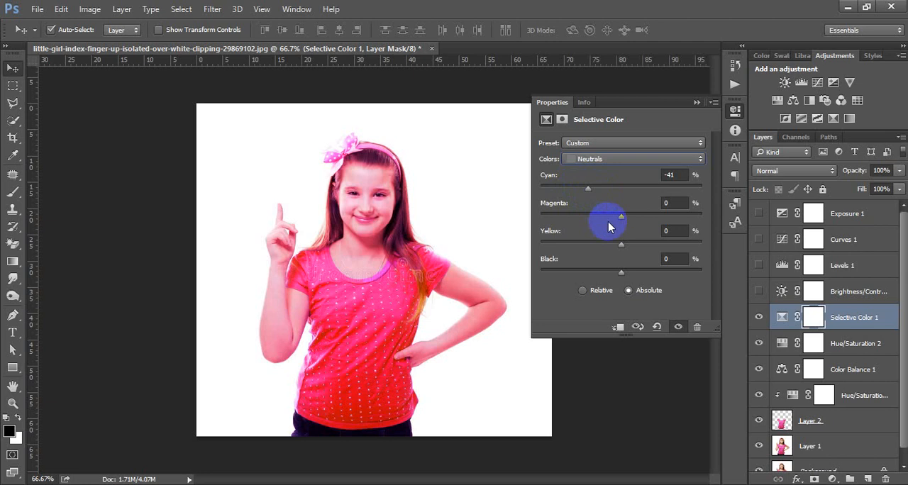
{"action": "left_click_drag", "start_coordinate": [609, 226], "coordinate": [633, 273]}
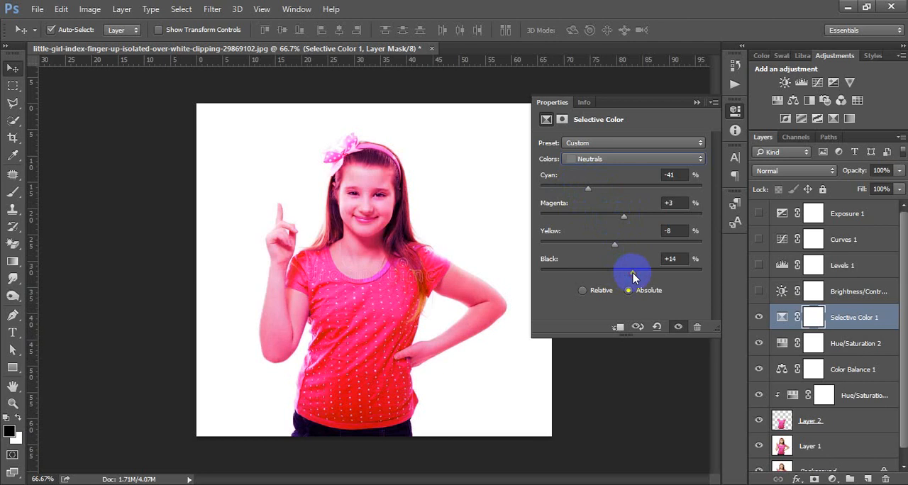
- Change the Neutrals to Cyan -38% and Magenta -8%, and close the Selective Color settings
{"action": "left_click", "coordinate": [673, 174]}
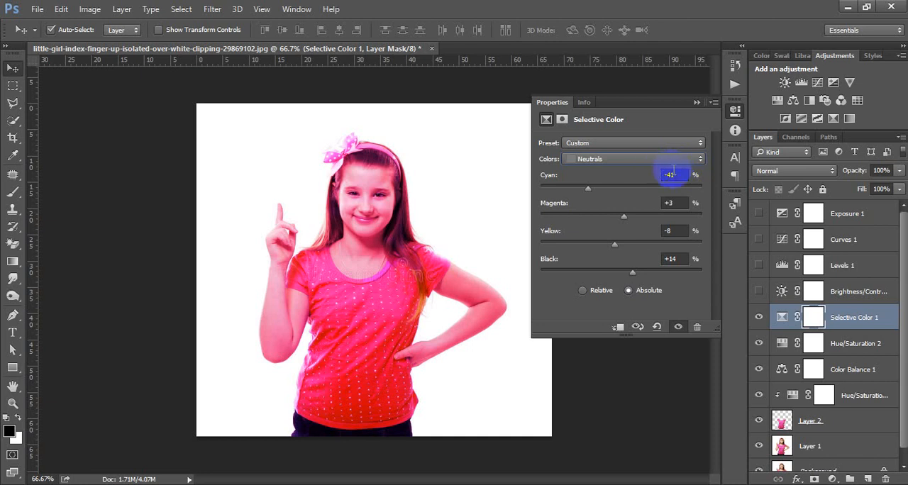
{"action": "left_click", "coordinate": [675, 177]}
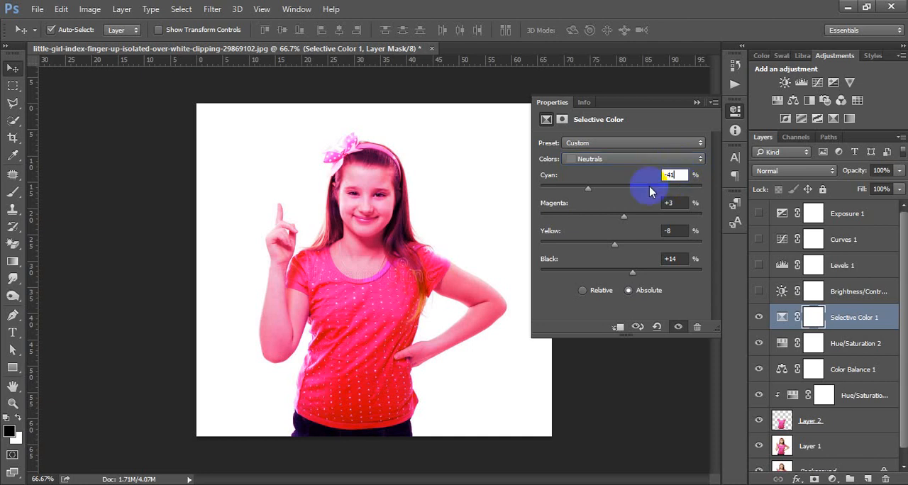
{"action": "left_click_drag", "start_coordinate": [586, 192], "coordinate": [612, 216]}
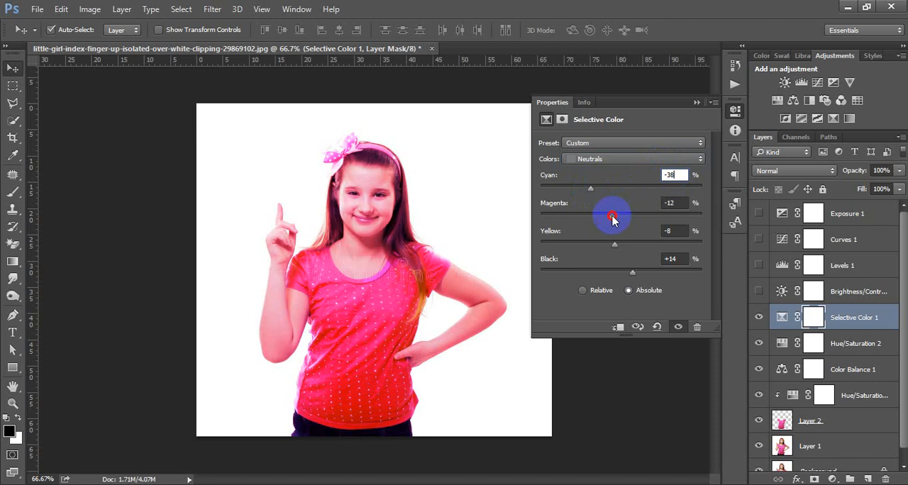
{"action": "left_click", "coordinate": [734, 110]}
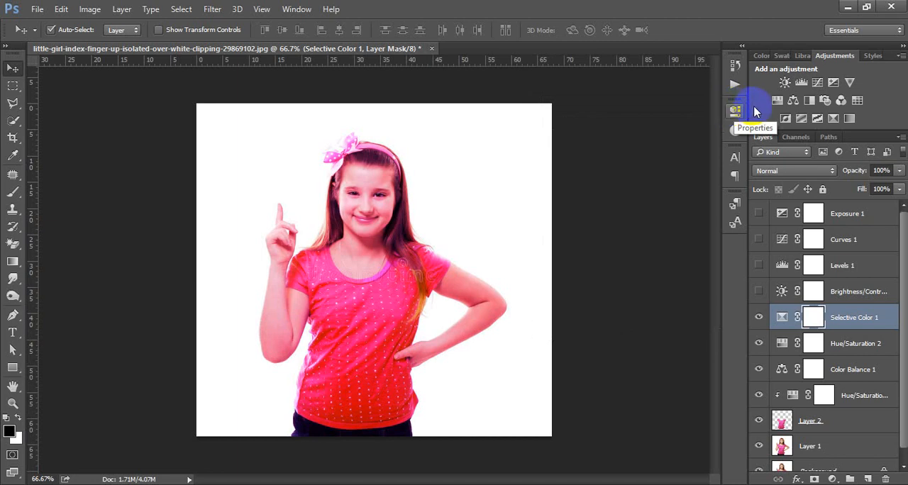
{"action": "left_click", "coordinate": [735, 111]}
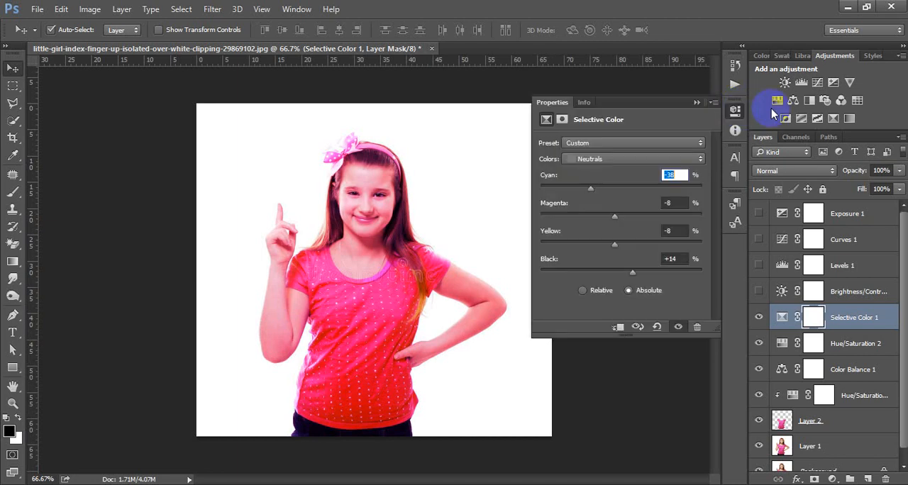
{"action": "left_click", "coordinate": [734, 111]}
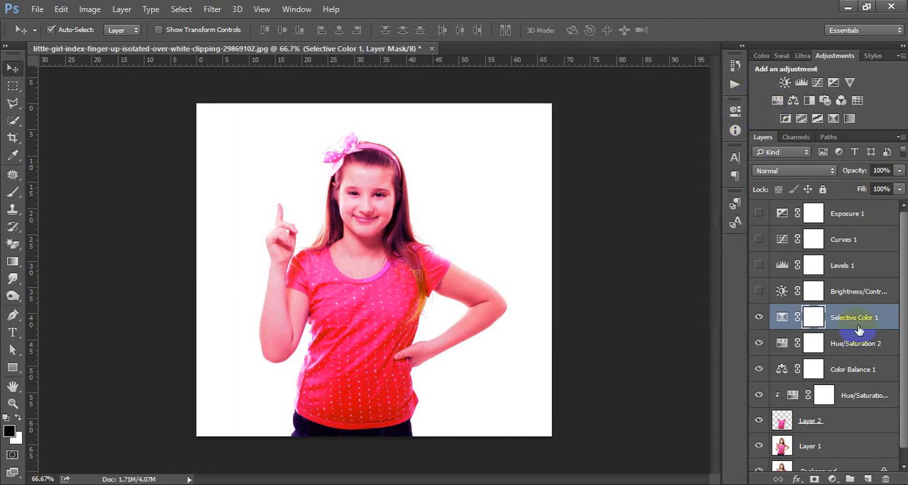
- Select Layer 2, which holds the isolated shirt, in the layer stack
{"action": "scroll", "coordinate": [859, 331], "scroll_direction": "down", "scroll_amount": 1}
{"action": "scroll", "coordinate": [859, 330], "scroll_direction": "up", "scroll_amount": 1}
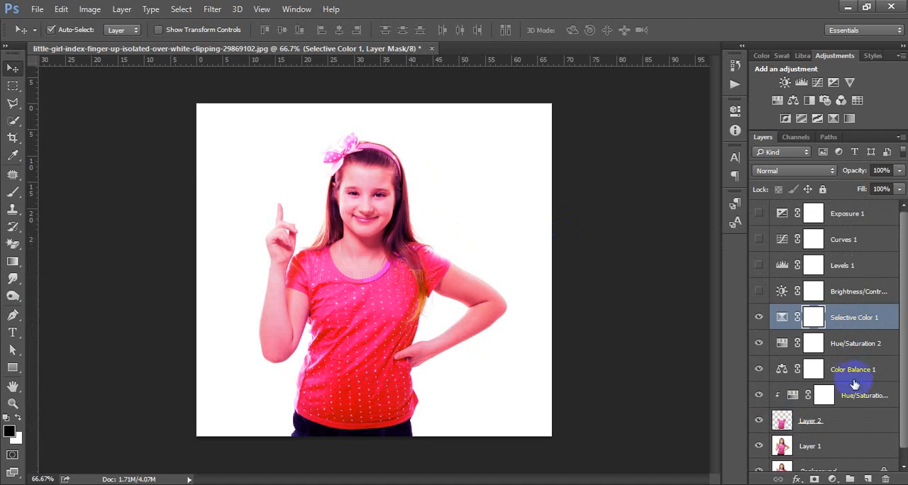
{"action": "left_click", "coordinate": [847, 430]}
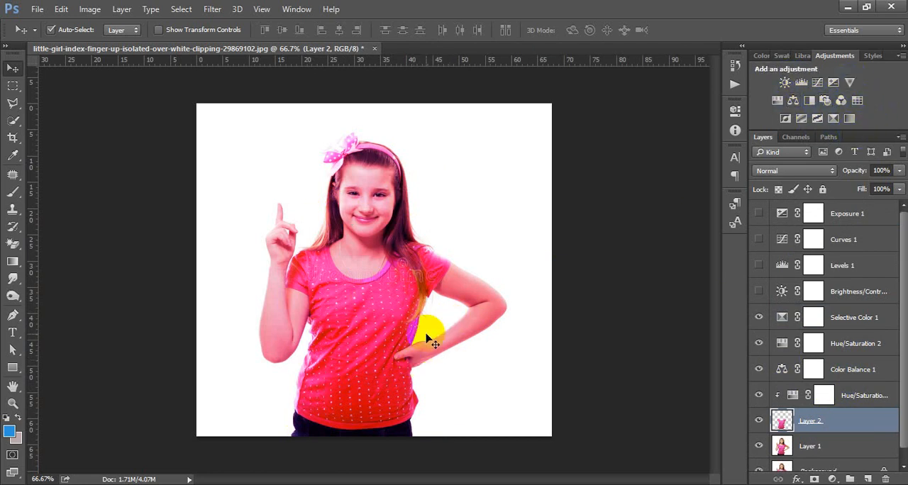
{"action": "scroll", "coordinate": [878, 405], "scroll_direction": "down", "scroll_amount": 1}
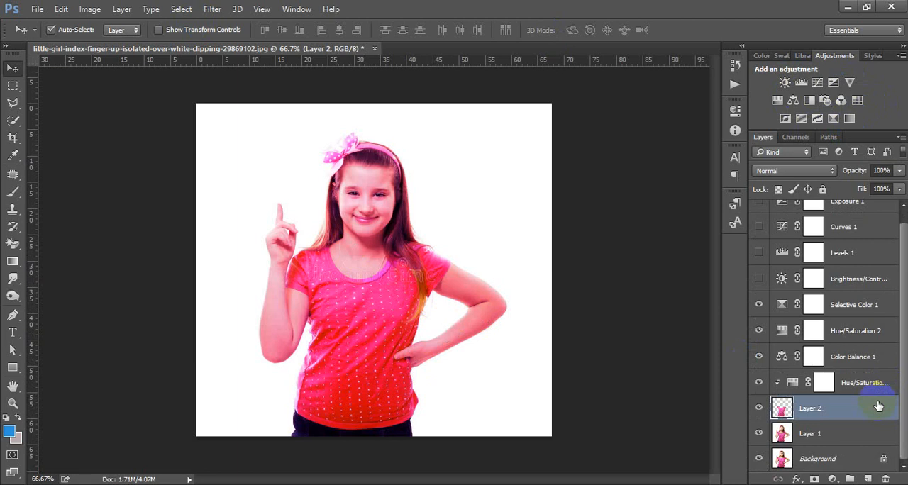
{"action": "scroll", "coordinate": [879, 405], "scroll_direction": "up", "scroll_amount": 1}
{"action": "scroll", "coordinate": [878, 405], "scroll_direction": "down", "scroll_amount": 1}
{"action": "scroll", "coordinate": [878, 405], "scroll_direction": "up", "scroll_amount": 1}
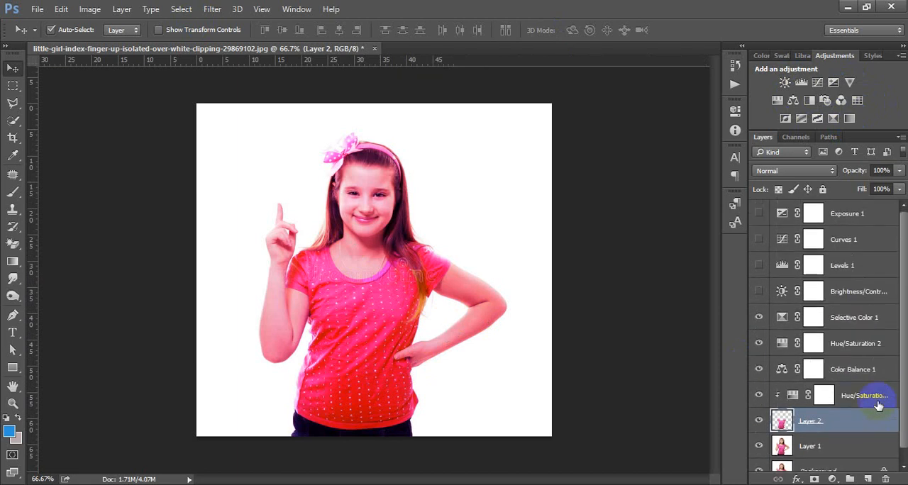